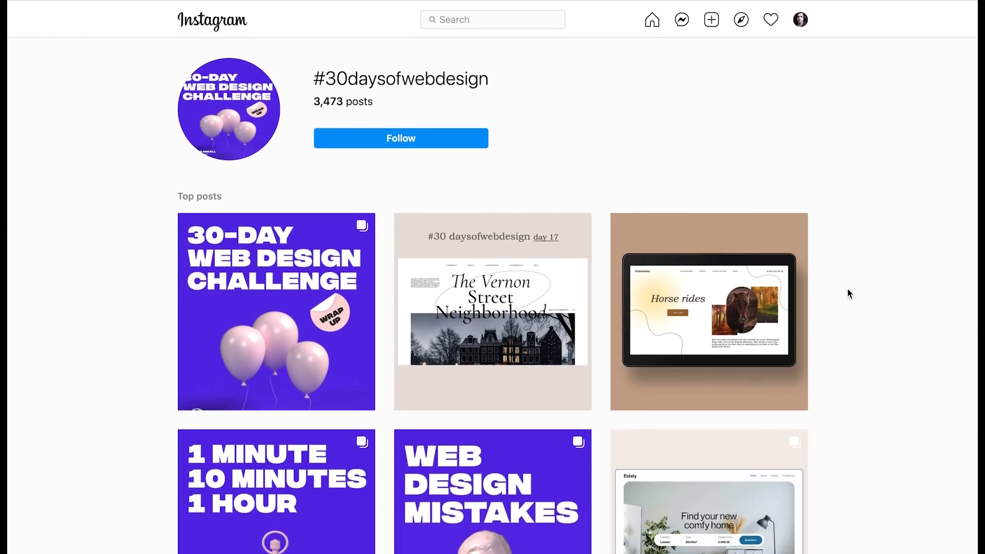
# Select the #30daysofwebdesign title on the Instagram hashtag page
pyautogui.moveTo(496, 84); pyautogui.dragTo(312, 81)
# Scroll far down the #30daysofwebdesign recent posts to older landing-page designs
pyautogui.click(312, 81)
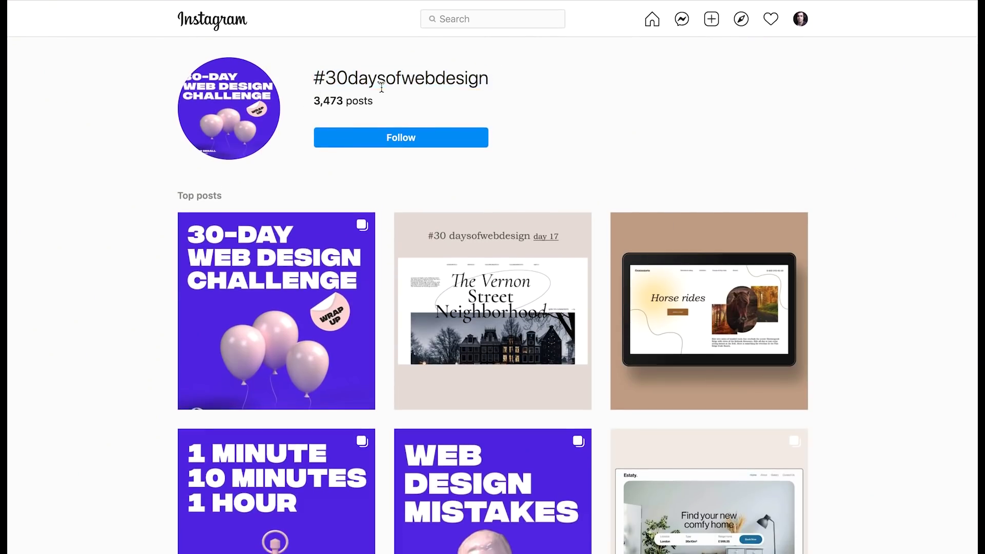
pyautogui.scroll(-15, 443, 184)
pyautogui.scroll(-20, 443, 184)
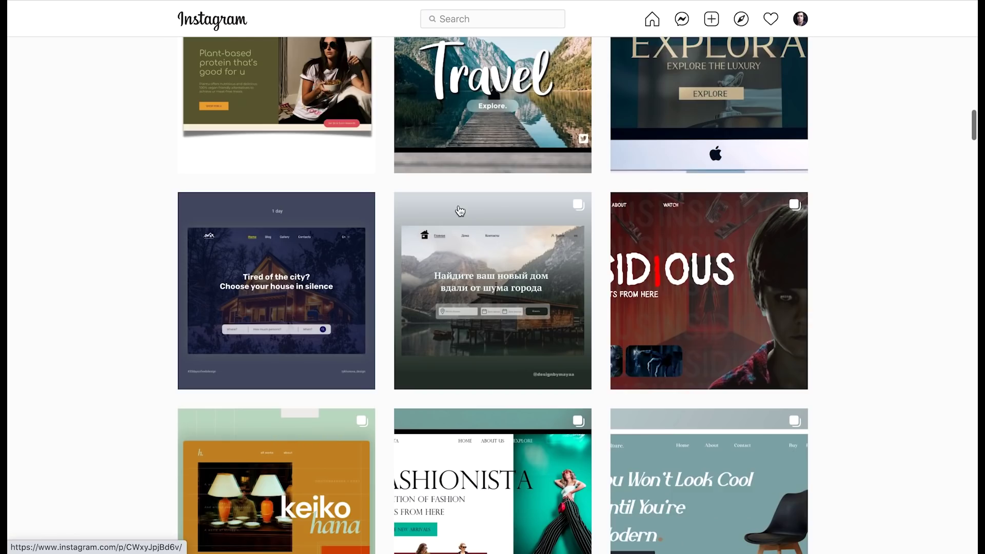
pyautogui.scroll(-20, 831, 323)
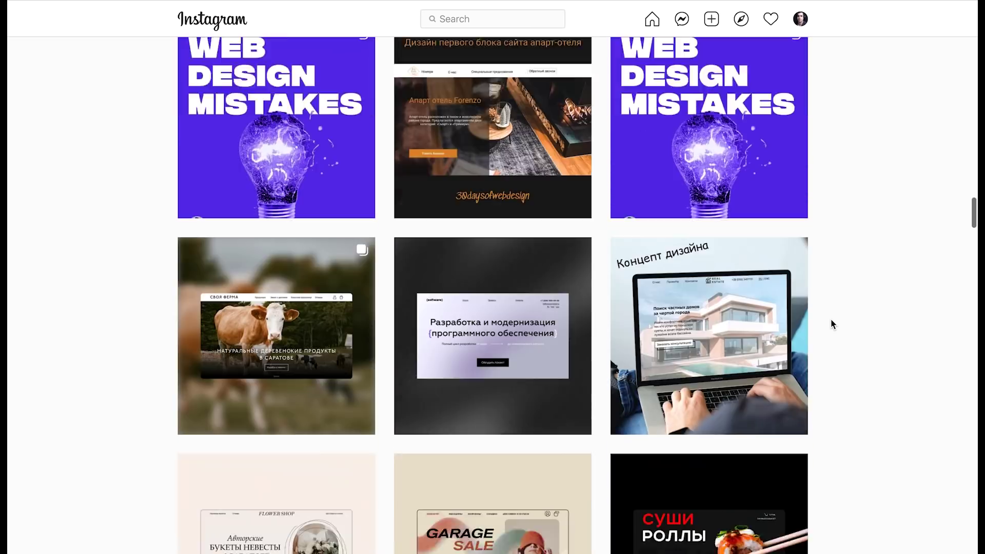
pyautogui.scroll(-20, 832, 325)
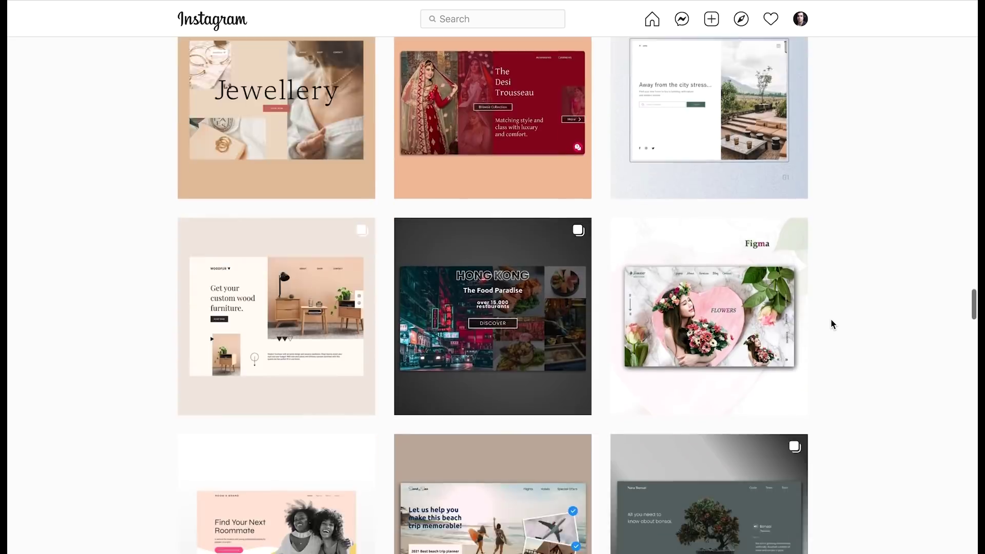
pyautogui.scroll(-15, 832, 325)
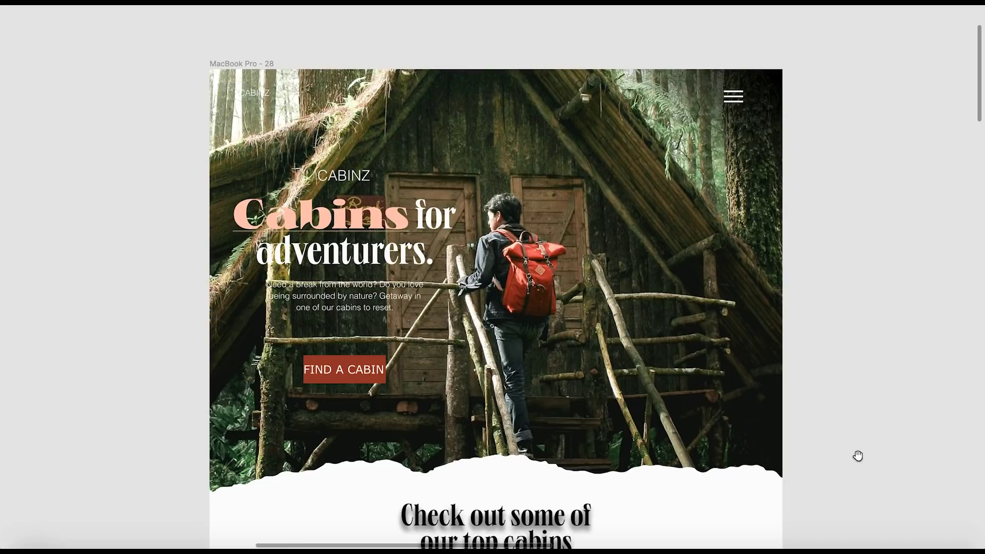
# Scroll down through the Cabinz prototype preview and back up
pyautogui.scroll(-2, 857, 455)
pyautogui.scroll(-10, 858, 456)
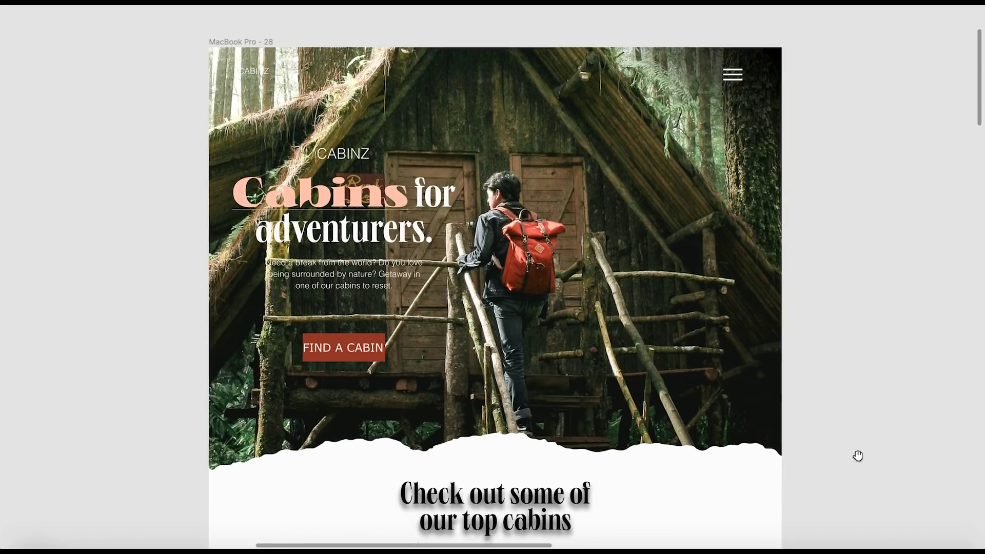
pyautogui.scroll(-14, 858, 456)
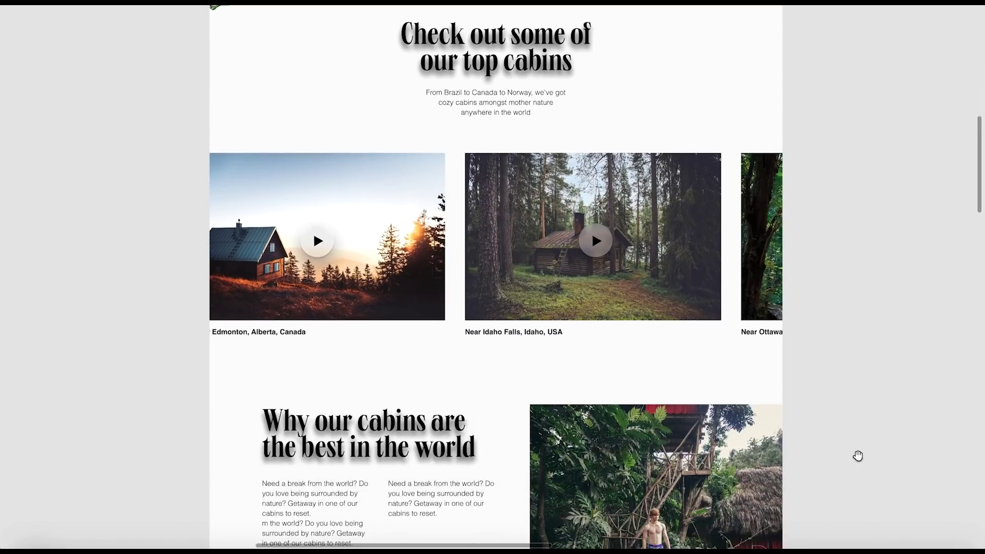
pyautogui.scroll(-7, 858, 456)
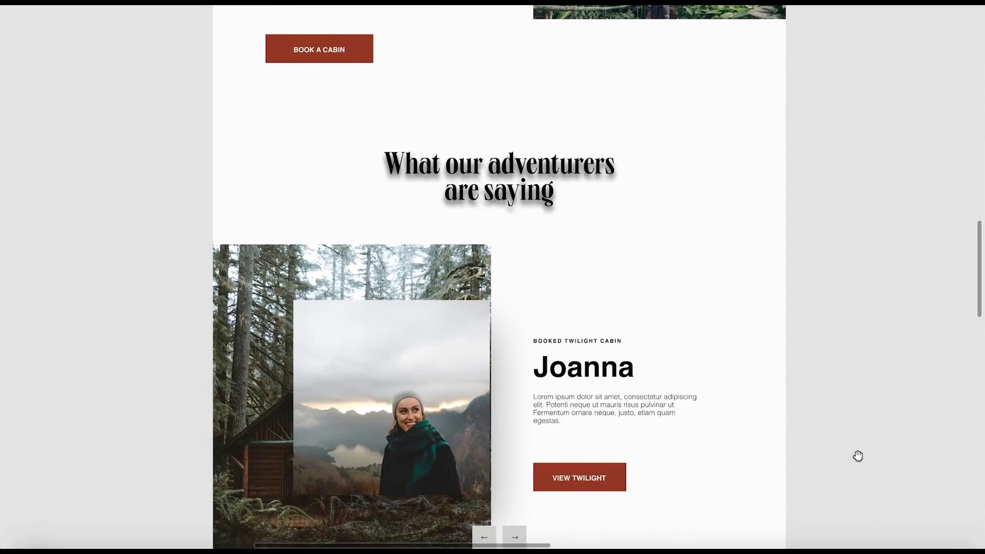
pyautogui.scroll(12, 858, 456)
pyautogui.scroll(14, 857, 455)
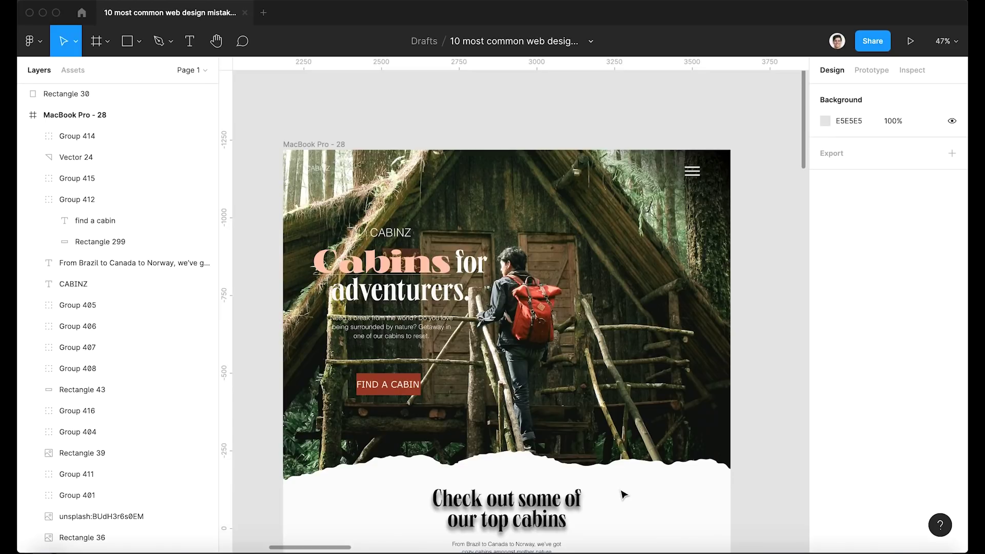
# Move gradient Rectangle 30 over the hero and stretch it to full width
pyautogui.scroll(-5, 623, 494)
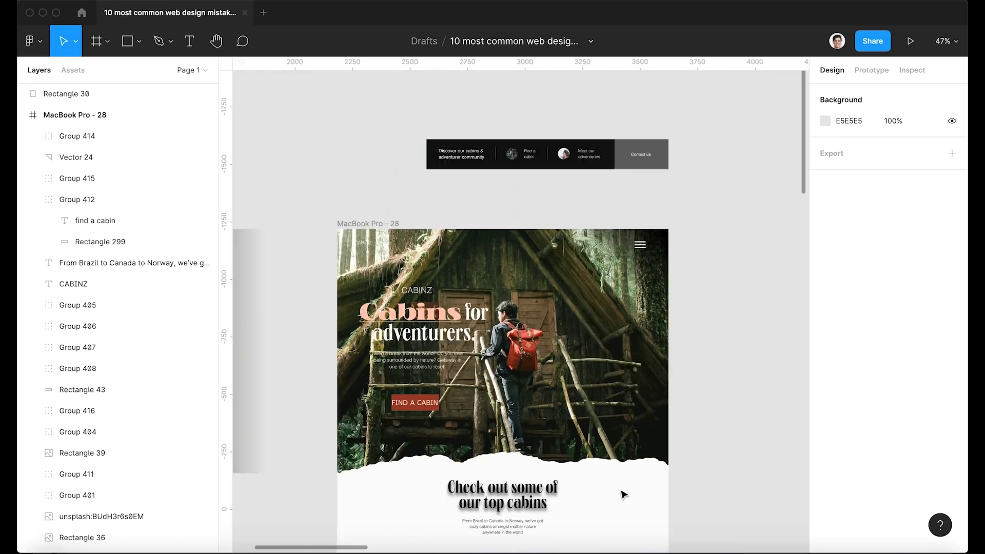
pyautogui.moveTo(362, 334); pyautogui.dragTo(616, 334)
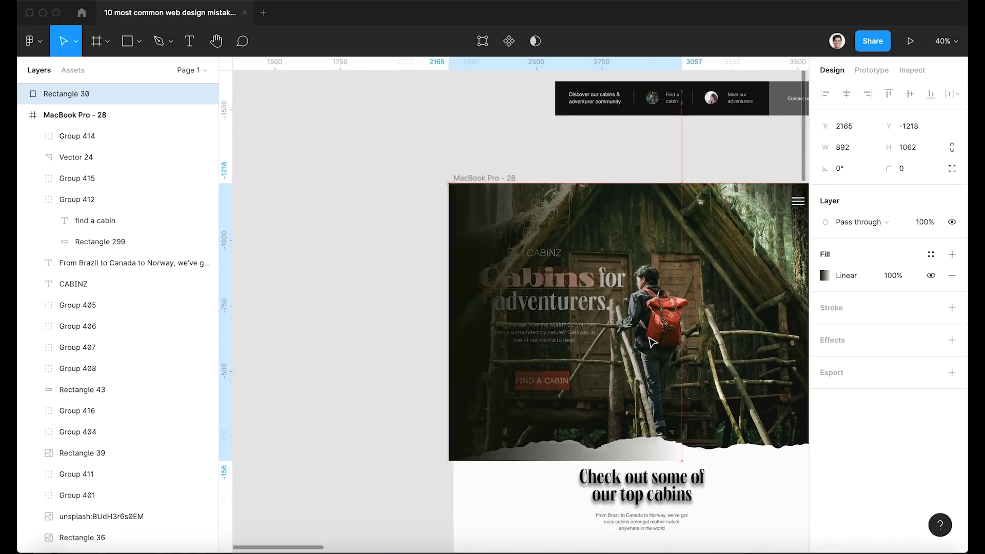
pyautogui.scroll(3, 615, 334)
pyautogui.moveTo(677, 336); pyautogui.dragTo(589, 356)
# Layer the gradient above the hero Mask Group and clip it to the hero's shape
pyautogui.press('super+alt+bracketleft')
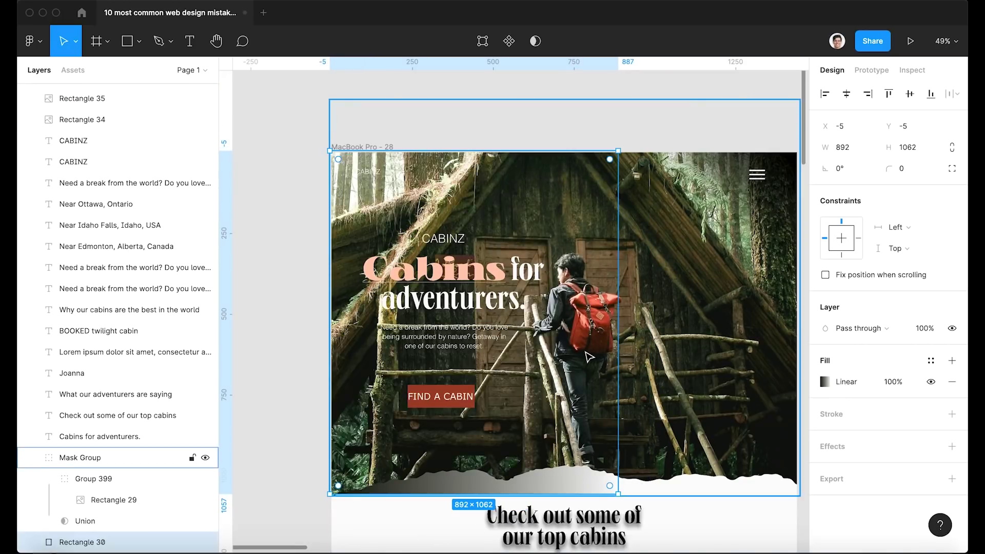
pyautogui.press('super+bracketright')
pyautogui.keyDown('shift'); pyautogui.click(589, 357); pyautogui.keyUp('shift')
pyautogui.click(510, 42)
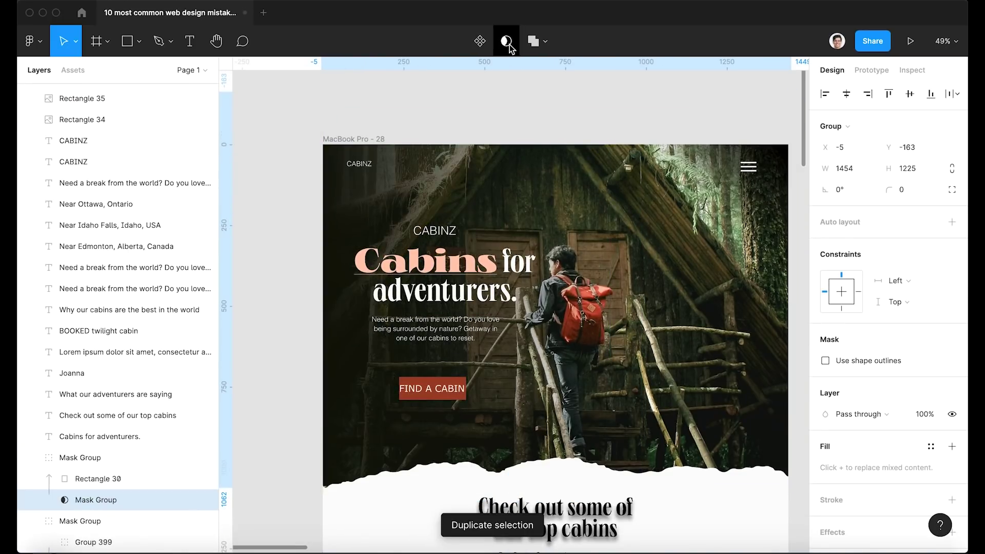
pyautogui.hscroll(2, 276, 340)
pyautogui.scroll(-1, 276, 340)
pyautogui.press('Escape')
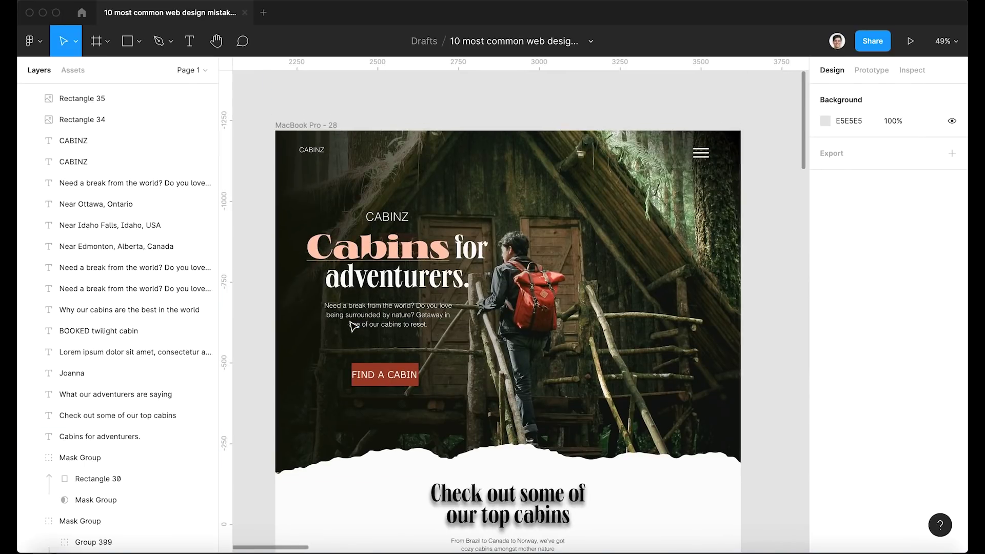
# Align the 'Cabins for adventurers.' headline and body text to one left edge
pyautogui.scroll(1, 353, 325)
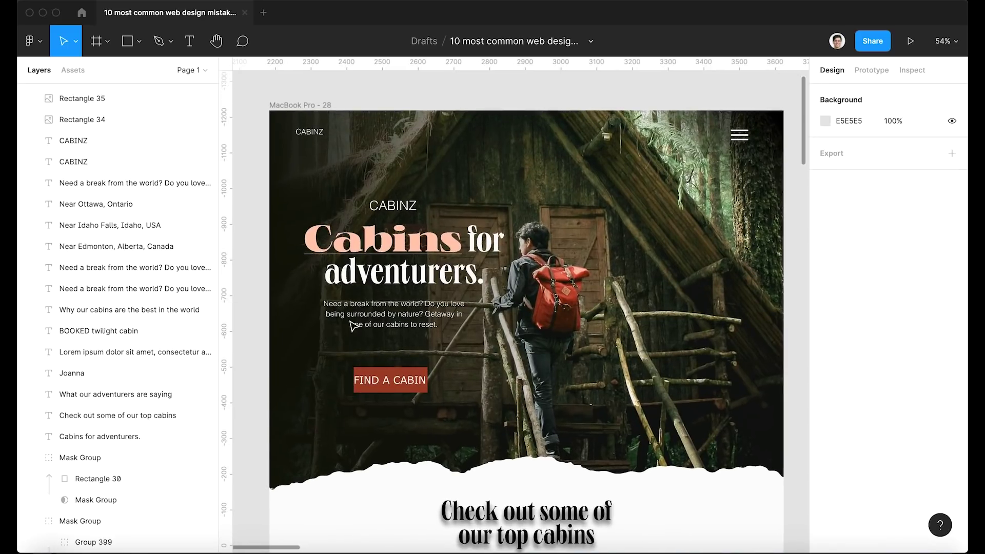
pyautogui.keyDown('ctrl'); pyautogui.scroll(2, 353, 325); pyautogui.keyUp('ctrl')
pyautogui.scroll(-1, 353, 326)
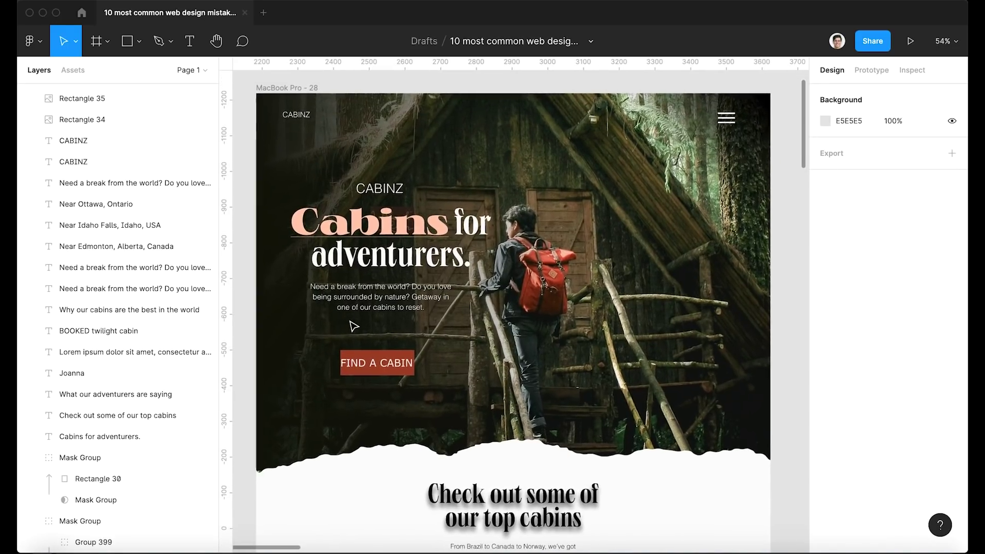
pyautogui.hscroll(-1, 353, 326)
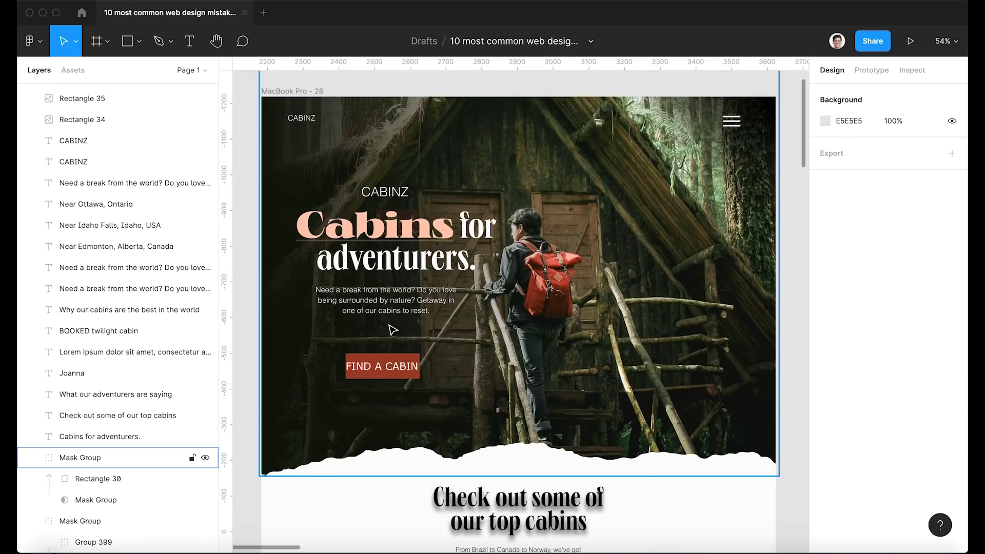
pyautogui.click(386, 308)
pyautogui.keyDown('shift'); pyautogui.click(387, 259); pyautogui.keyUp('shift')
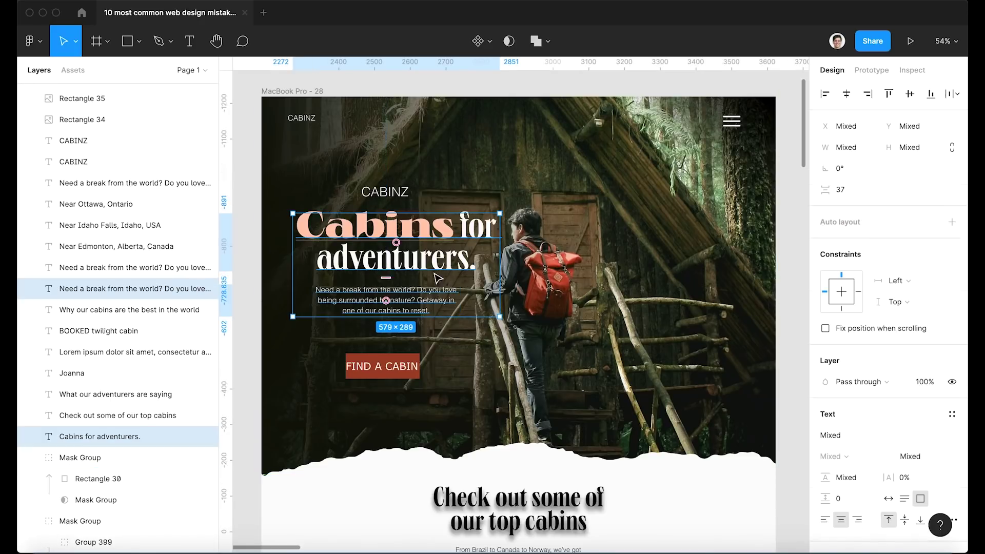
pyautogui.hotkey('alt', 'a')
# Move the CABINZ label and FIND A CABIN button left onto the headline's edge
pyautogui.moveTo(385, 191); pyautogui.dragTo(316, 192)
pyautogui.click(382, 366)
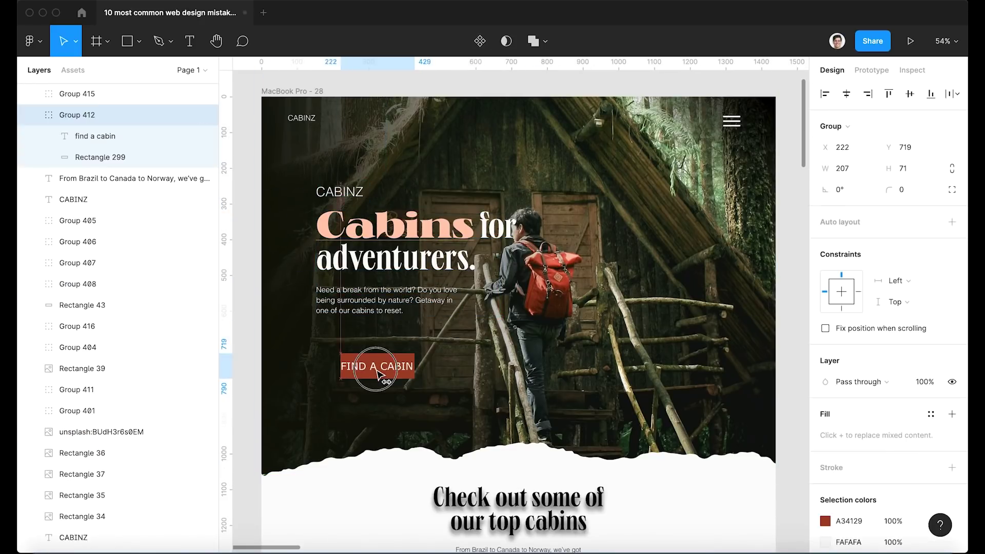
pyautogui.moveTo(382, 366); pyautogui.dragTo(329, 366)
pyautogui.press('Escape')
pyautogui.scroll(3, 395, 391)
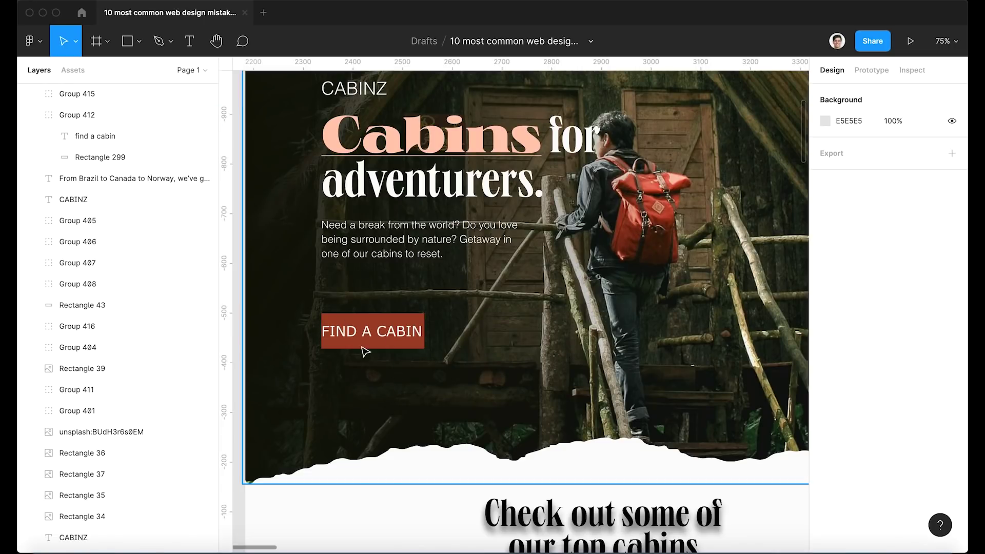
pyautogui.doubleClick(377, 333)
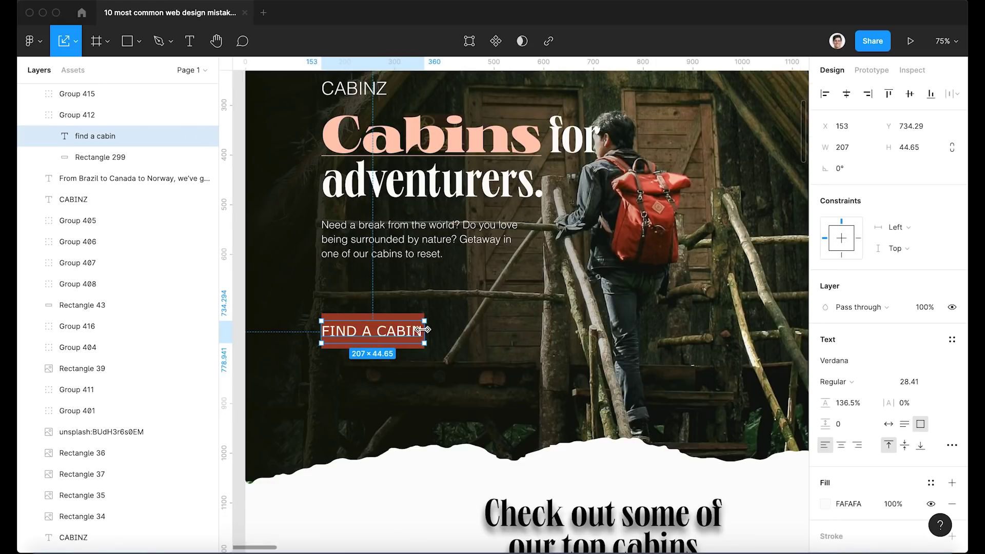
pyautogui.moveTo(424, 329); pyautogui.dragTo(401, 331)
pyautogui.press('Escape')
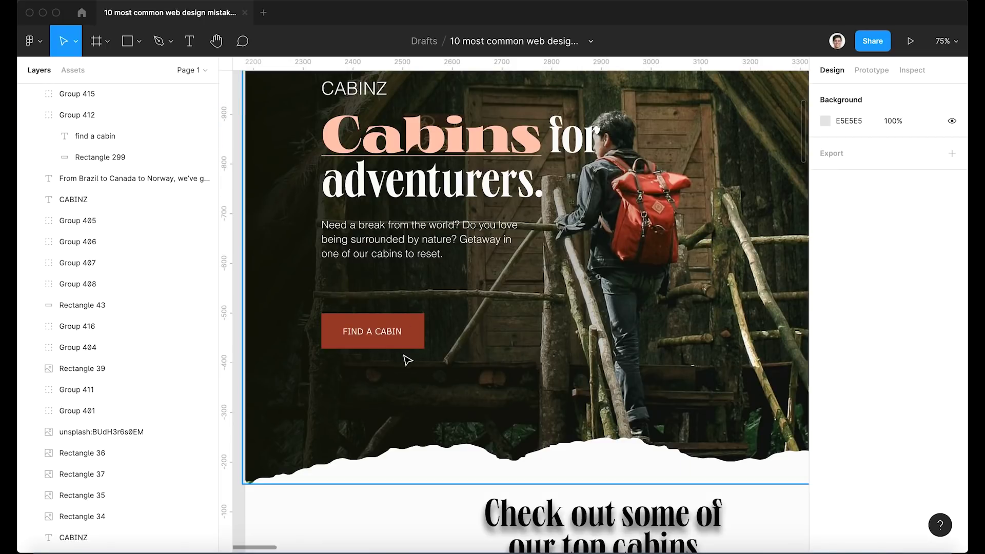
pyautogui.scroll(-5, 412, 377)
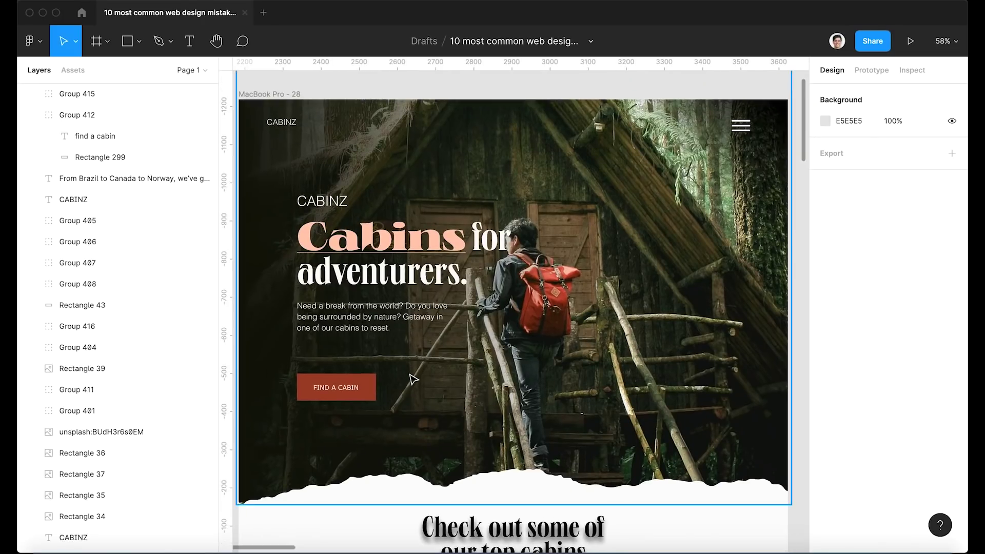
pyautogui.scroll(2, 413, 380)
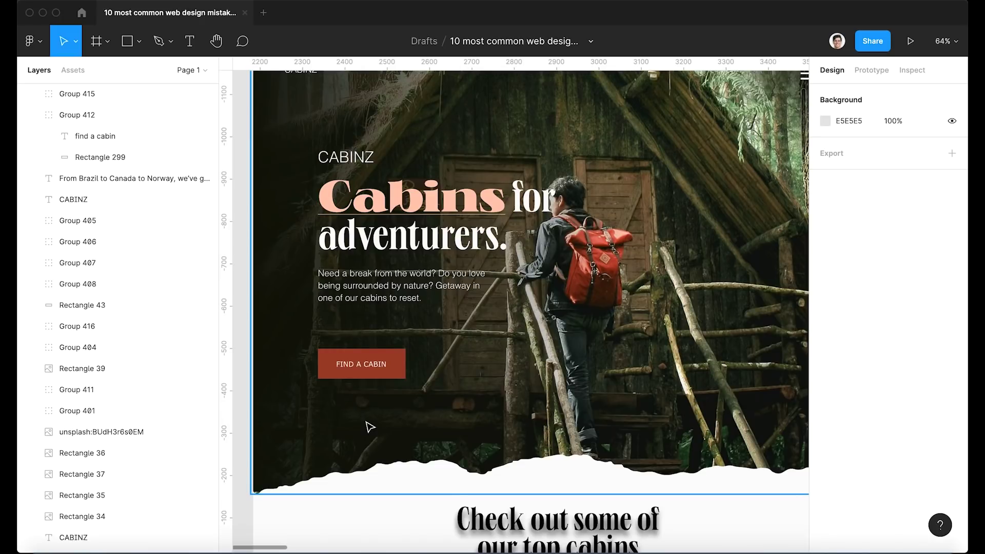
# Move the FIND A CABIN button group up from Y 719 to 653
pyautogui.scroll(2, 370, 426)
pyautogui.scroll(-3, 370, 427)
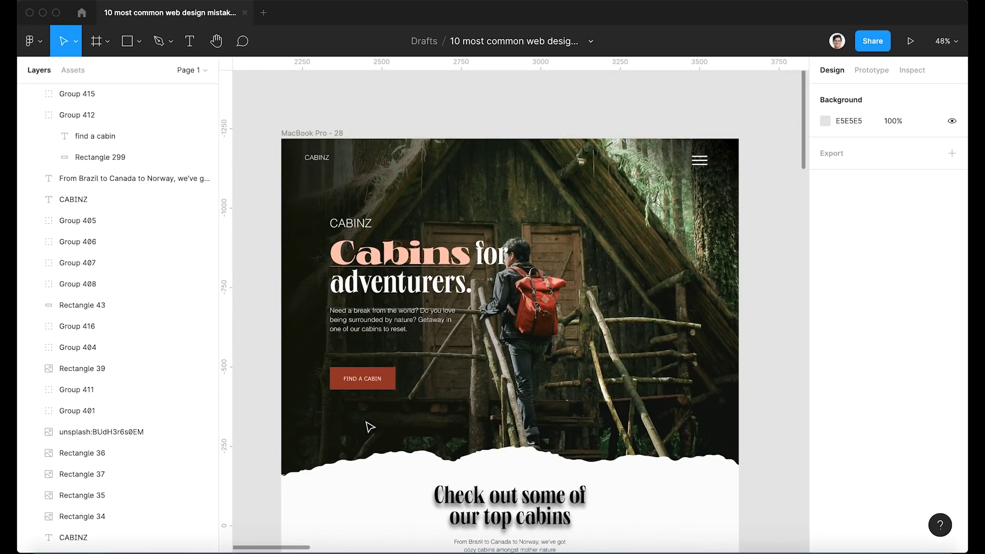
pyautogui.scroll(2, 451, 343)
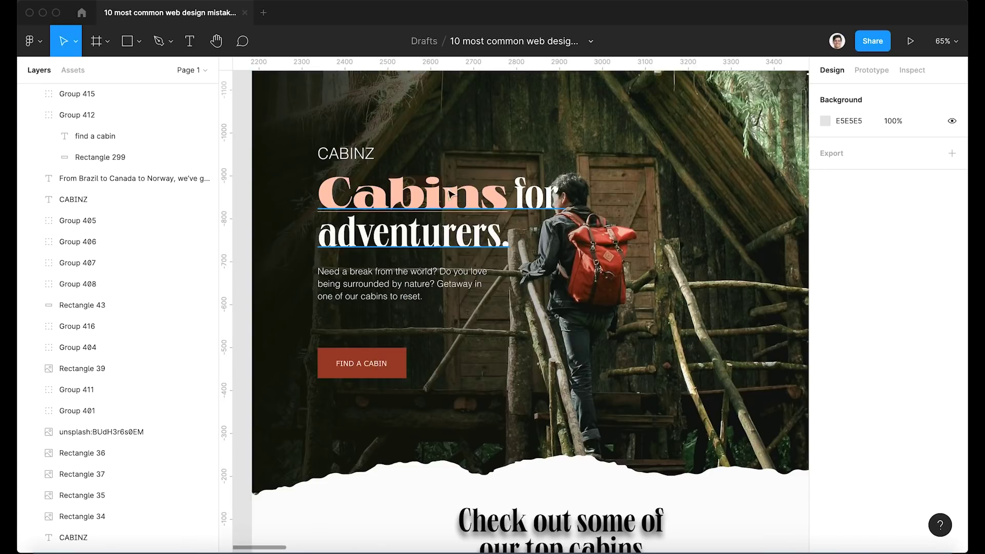
pyautogui.click(375, 367)
pyautogui.moveTo(378, 371); pyautogui.dragTo(378, 342)
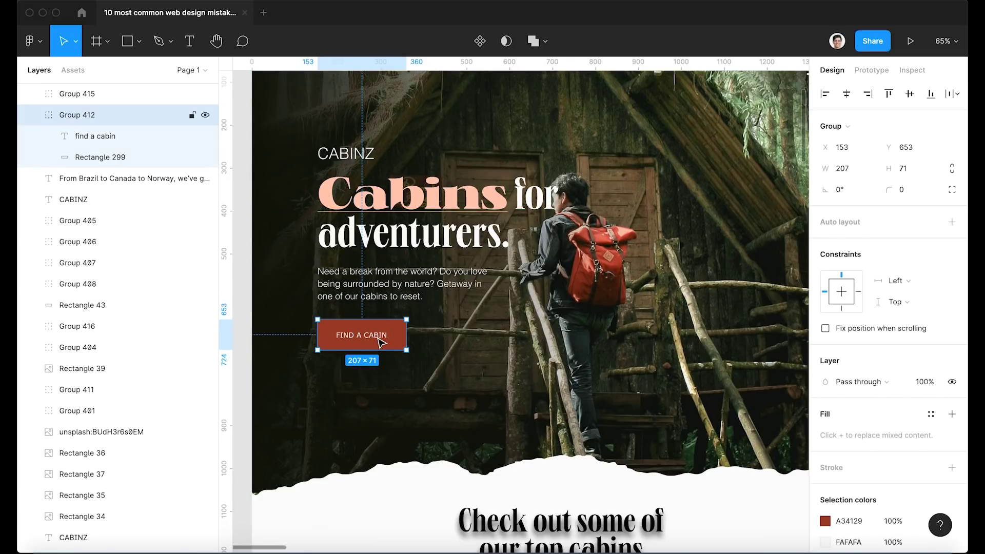
pyautogui.press('Escape')
pyautogui.keyDown('ctrl'); pyautogui.scroll(-5, 411, 358); pyautogui.keyUp('ctrl')
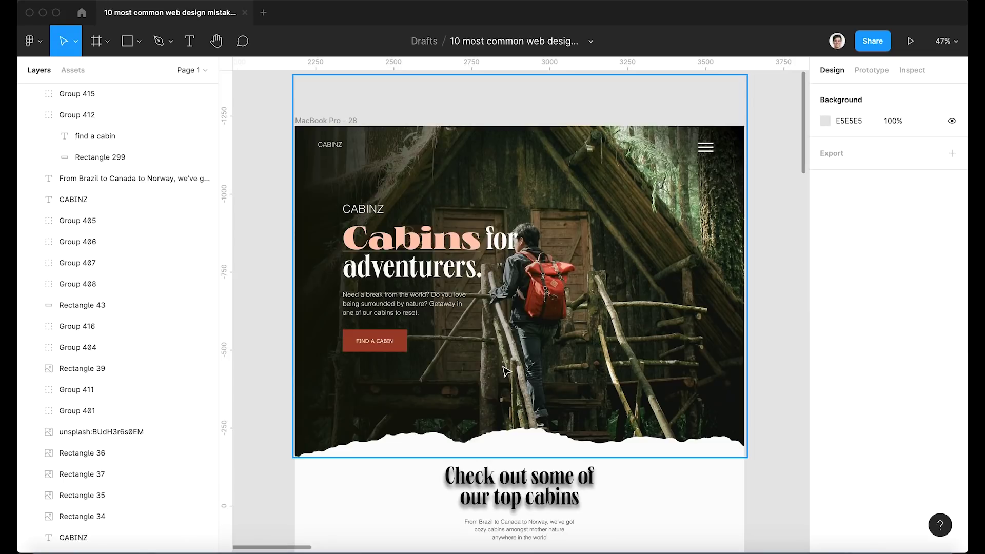
pyautogui.keyDown('ctrl'); pyautogui.scroll(3, 770, 254); pyautogui.keyUp('ctrl')
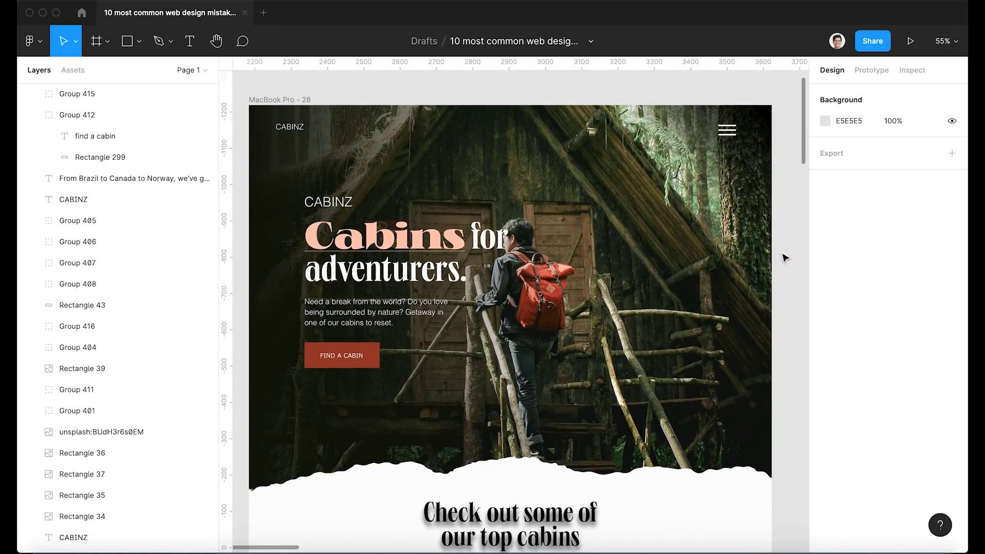
pyautogui.scroll(-1, 785, 258)
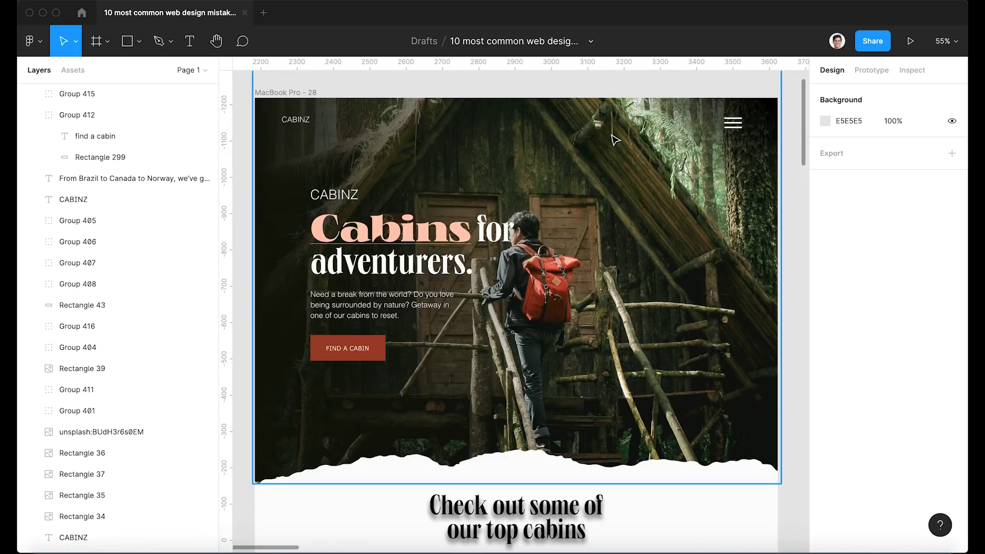
# Delete the gradient Vector 24 from the hero's top right corner
pyautogui.hotkey('ctrl', 'v')
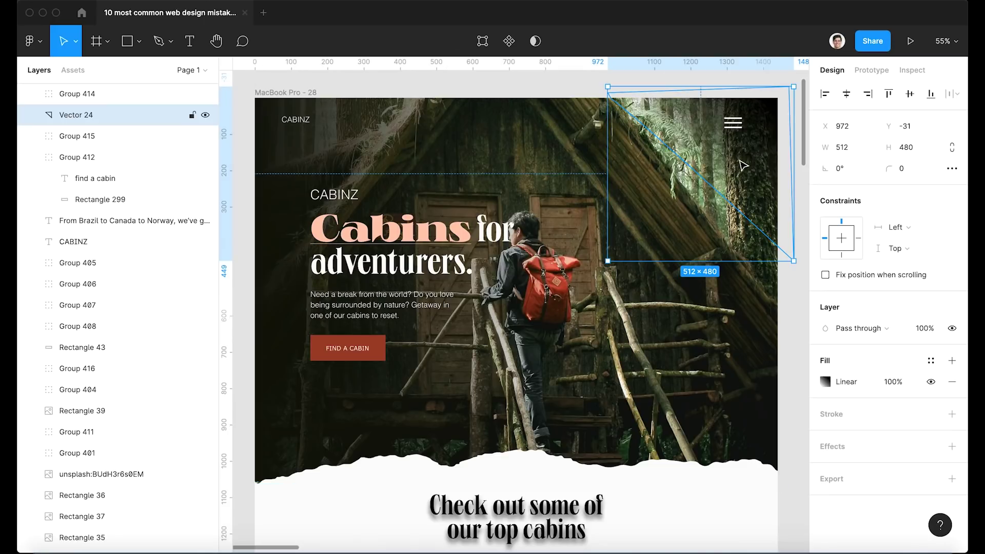
pyautogui.press('Delete')
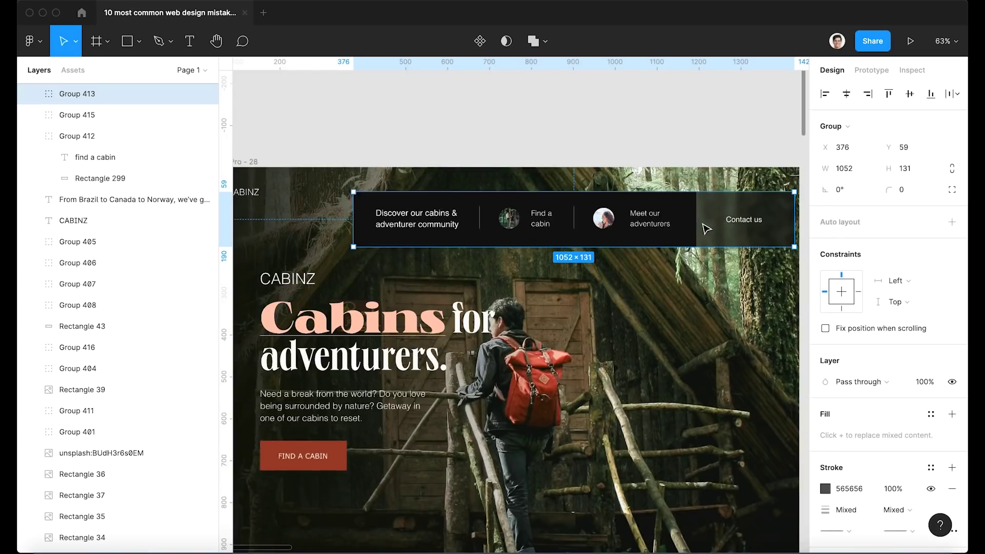
pyautogui.hscroll(2, 718, 216)
pyautogui.scroll(-1, 719, 215)
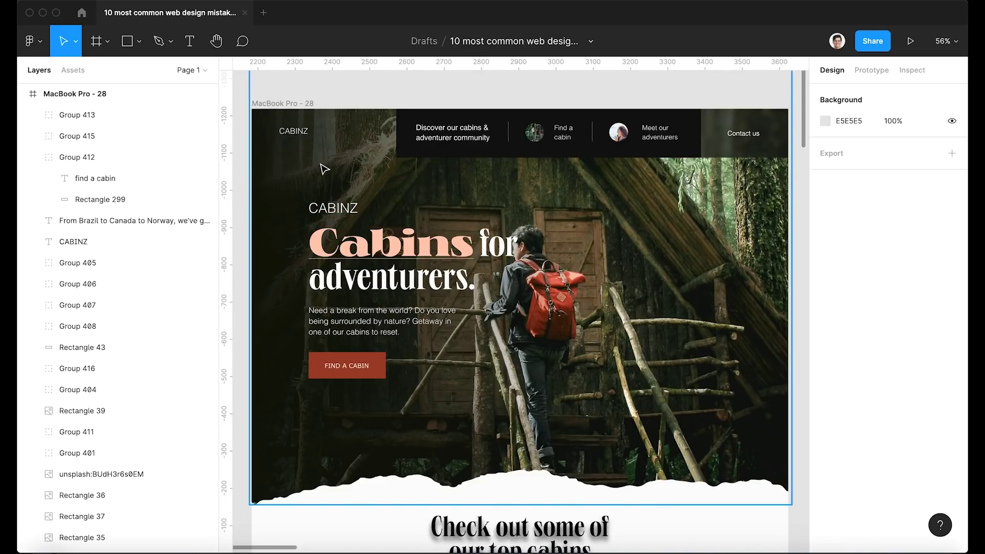
pyautogui.hscroll(-1, 324, 169)
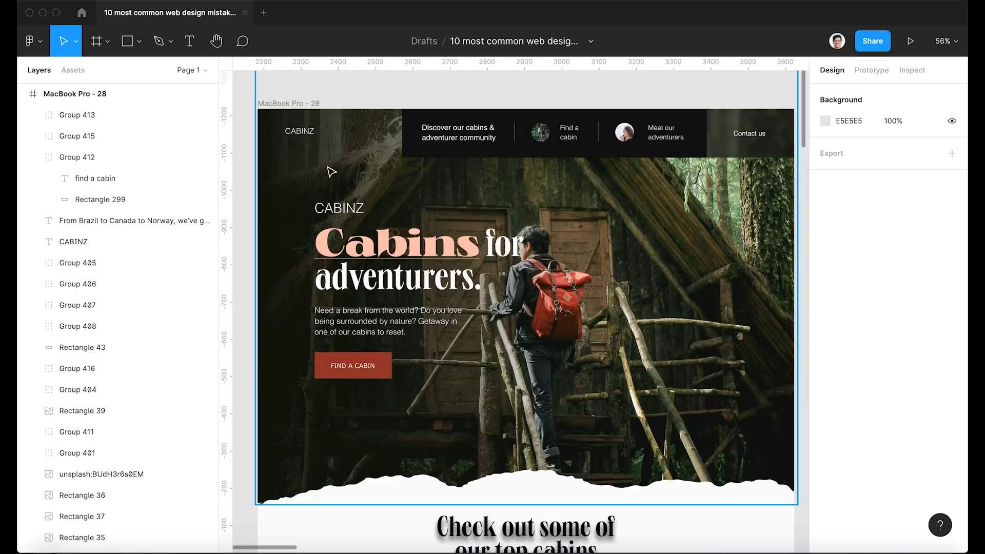
# Delete the extra CABINZ label above the headline
pyautogui.click(354, 212)
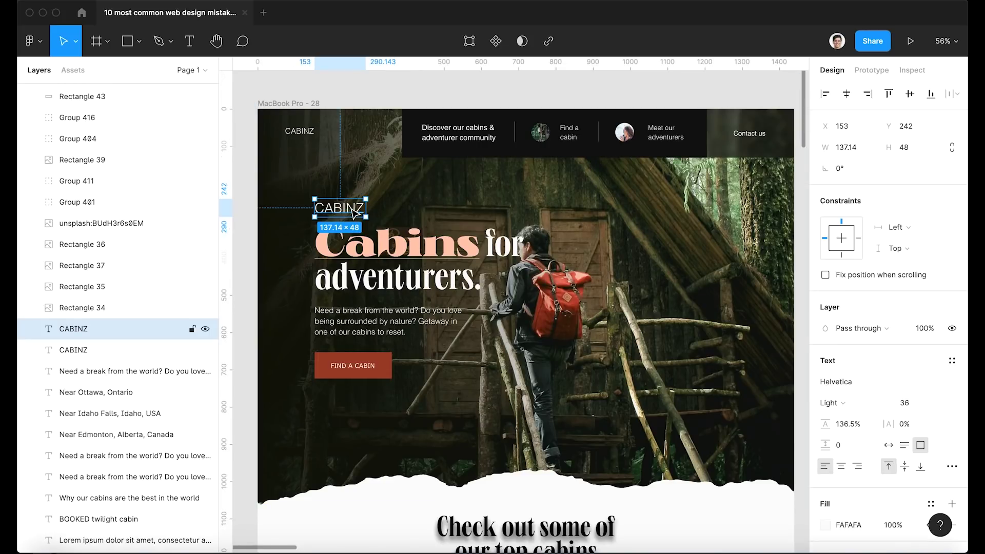
pyautogui.press('Delete')
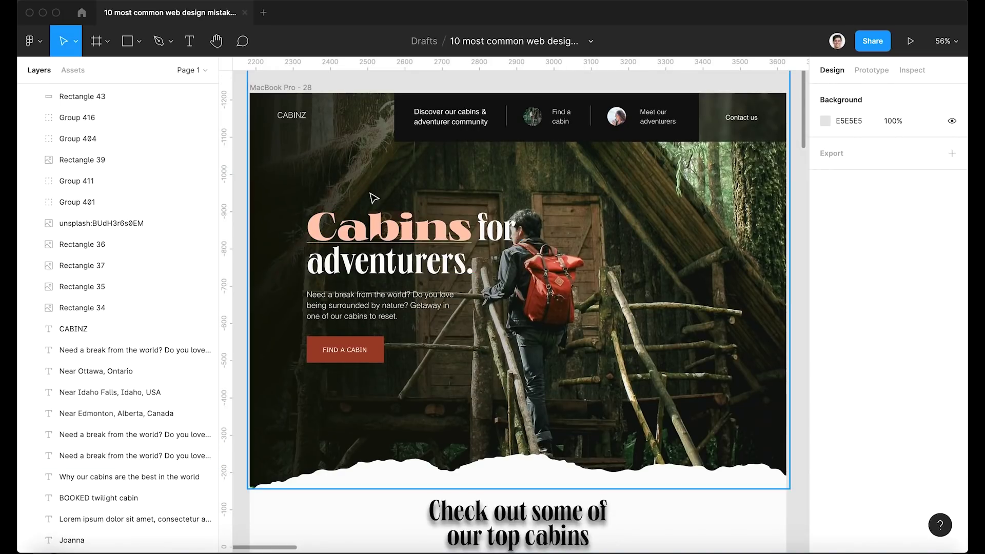
pyautogui.scroll(5, 369, 198)
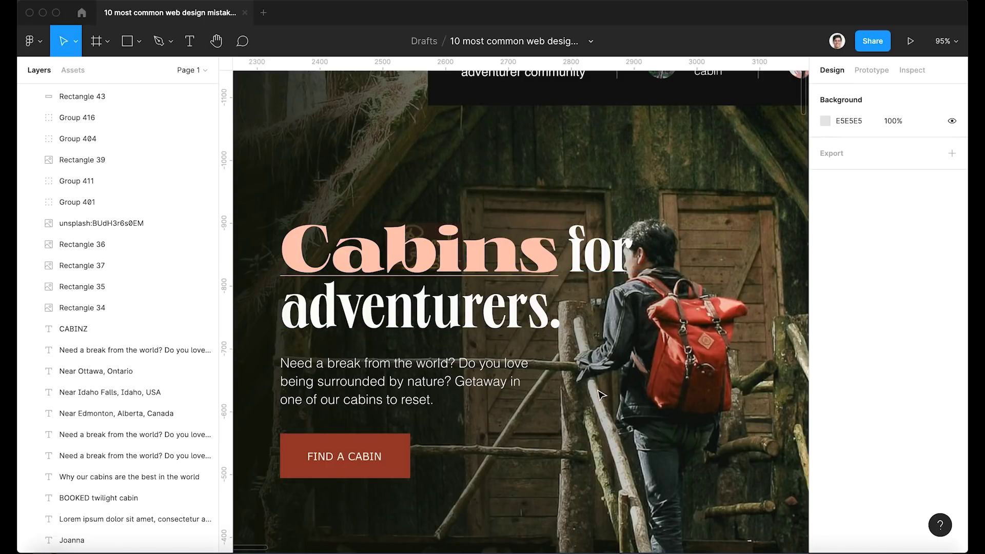
pyautogui.scroll(-5, 601, 395)
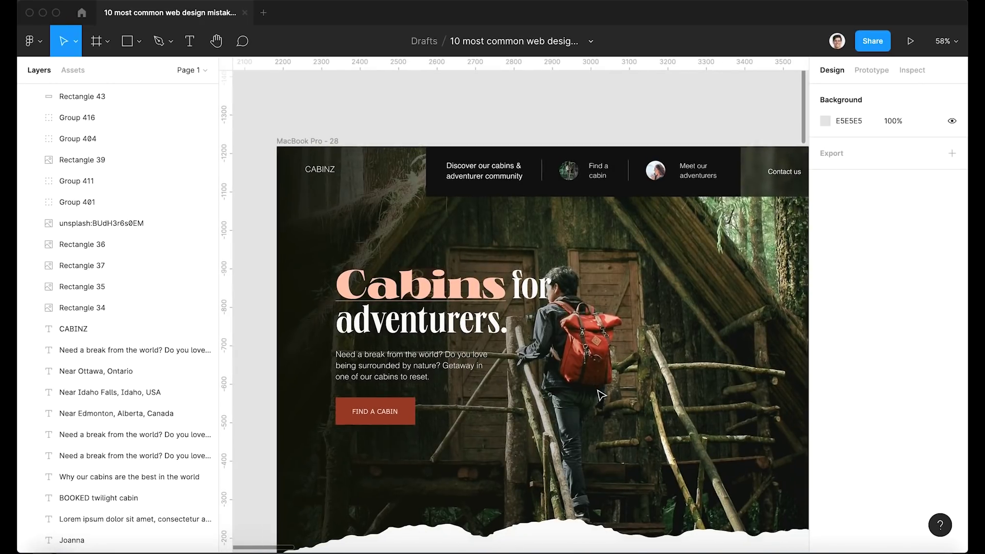
pyautogui.scroll(-2, 602, 395)
pyautogui.hscroll(2, 602, 395)
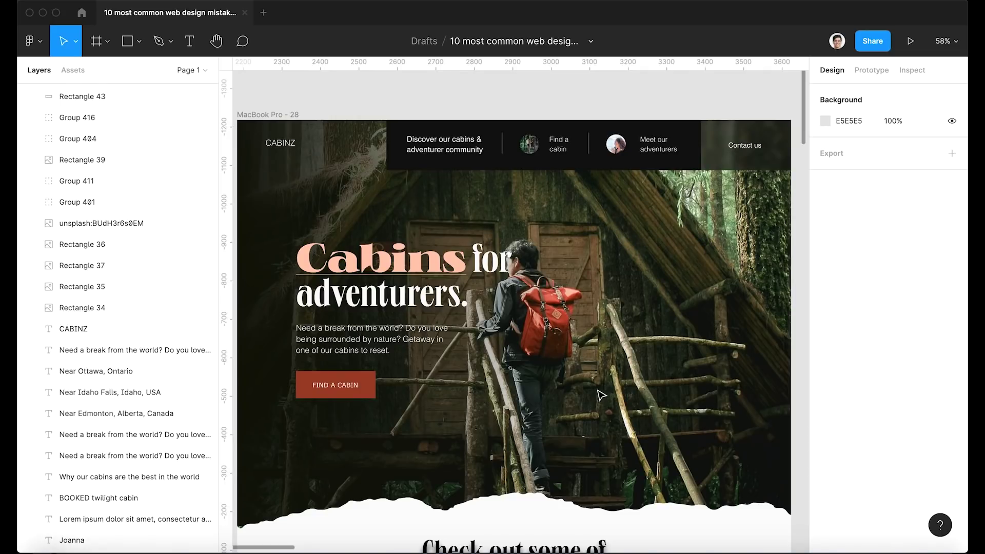
# Set the word 'Cabins' to Neue World Condensed Regular in the headline's white colour
pyautogui.doubleClick(429, 267)
pyautogui.moveTo(465, 265); pyautogui.dragTo(287, 272)
pyautogui.click(849, 403)
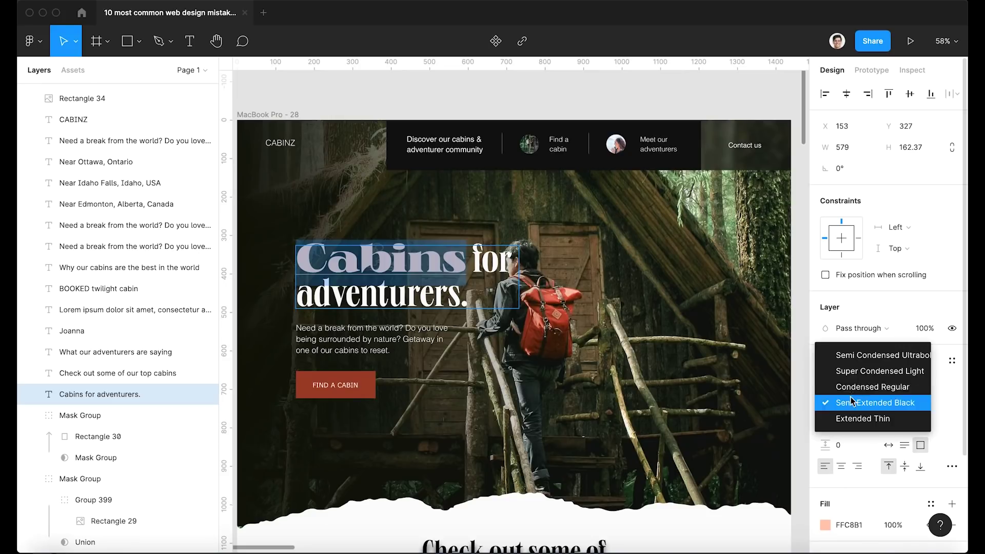
pyautogui.click(853, 390)
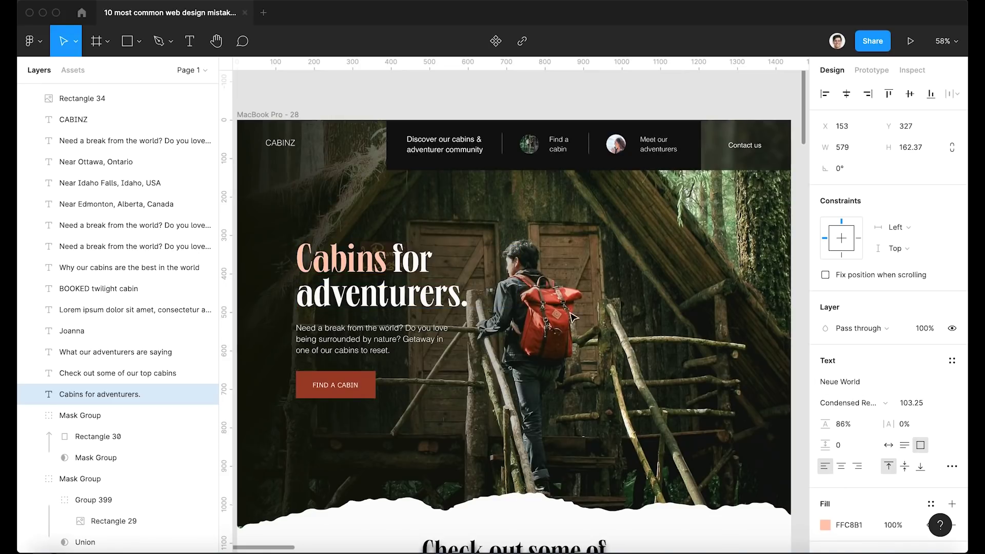
pyautogui.hotkey('ctrl', 'c')
pyautogui.press('Escape')
pyautogui.press('Escape')
pyautogui.scroll(-1, 431, 369)
pyautogui.scroll(-5, 431, 369)
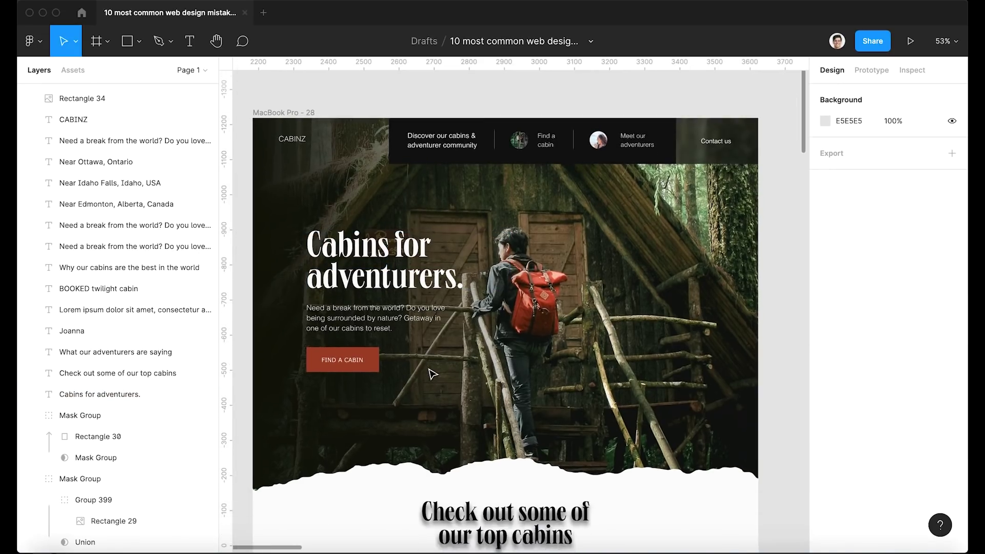
pyautogui.scroll(-5, 431, 373)
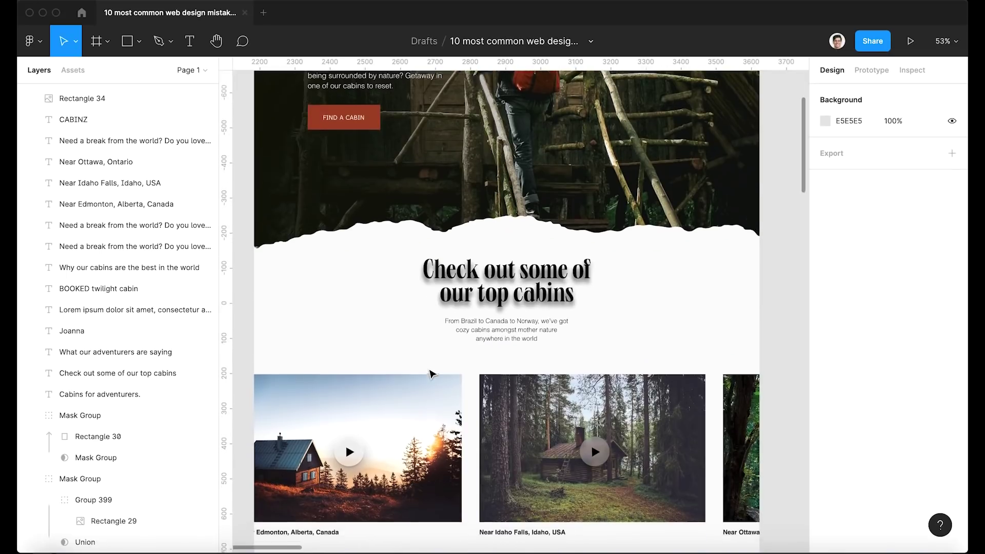
pyautogui.scroll(-1, 431, 372)
pyautogui.hscroll(-1, 431, 373)
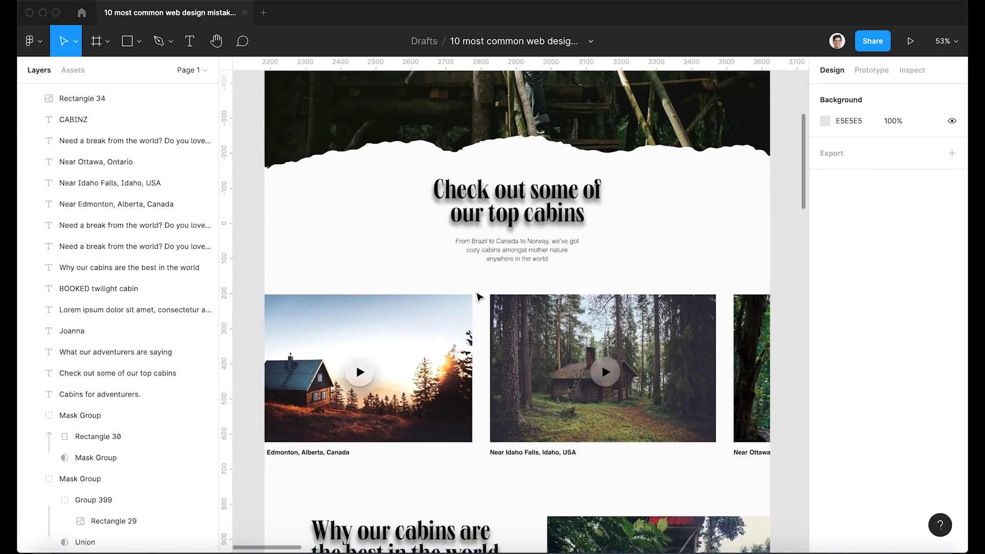
pyautogui.scroll(5, 534, 246)
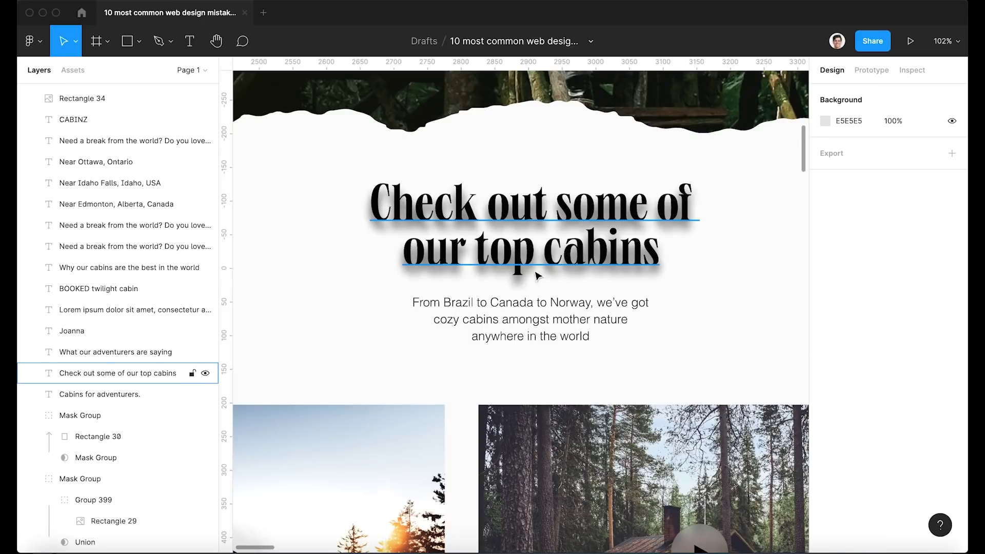
pyautogui.scroll(-1, 638, 376)
pyautogui.hscroll(1, 639, 376)
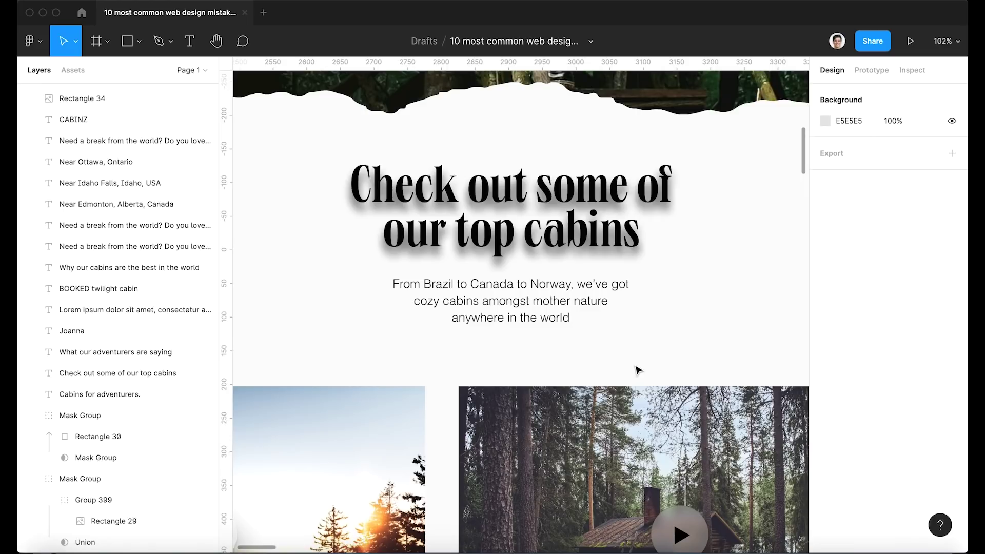
pyautogui.hscroll(3, 637, 370)
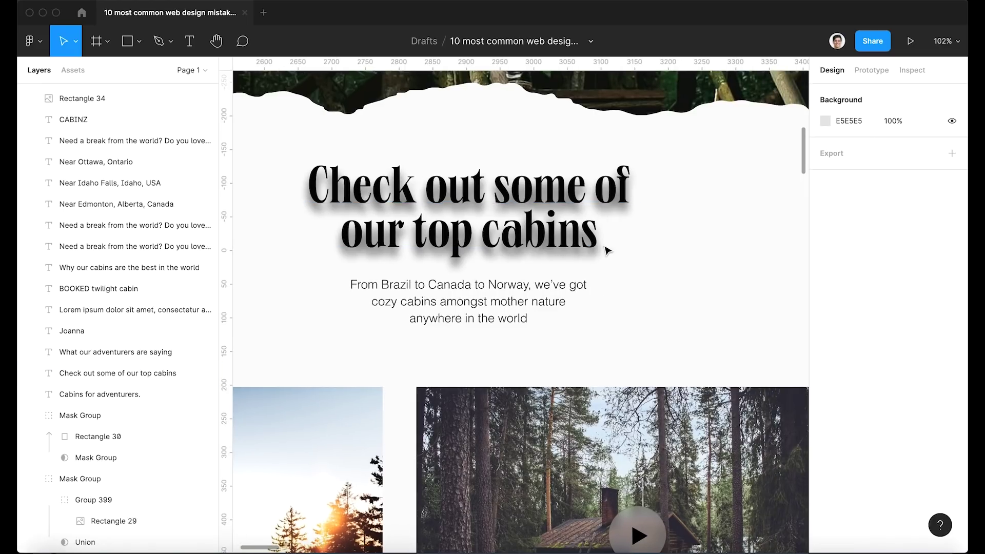
pyautogui.scroll(-2, 624, 274)
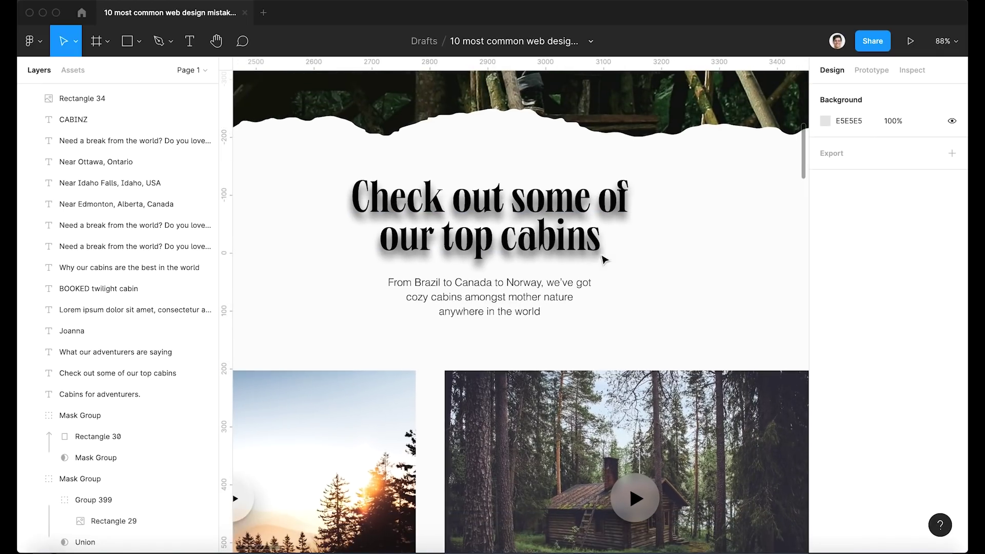
# Remove the drop shadow effect from the 'Check out some of our top cabins' heading
pyautogui.click(623, 272)
pyautogui.scroll(-3, 841, 445)
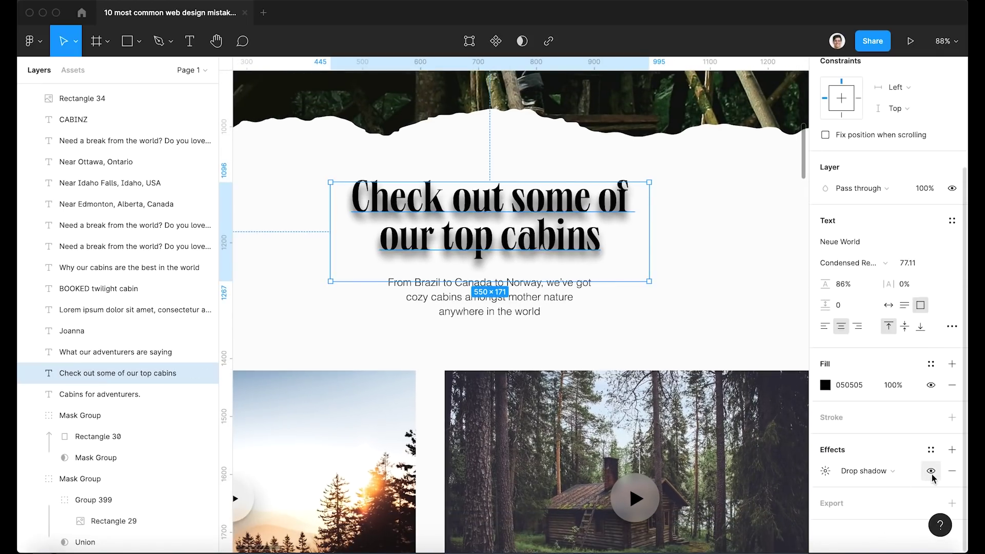
pyautogui.click(952, 473)
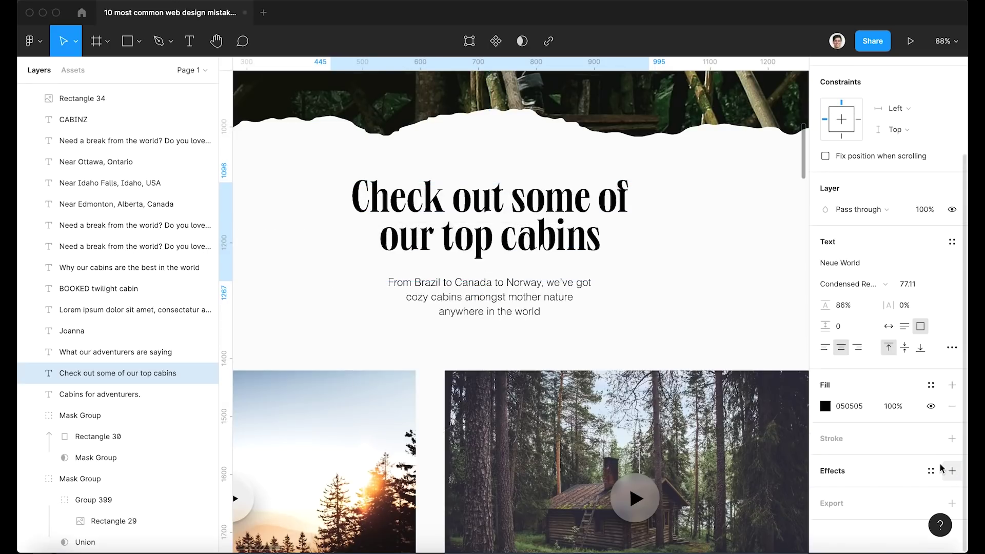
pyautogui.click(702, 303)
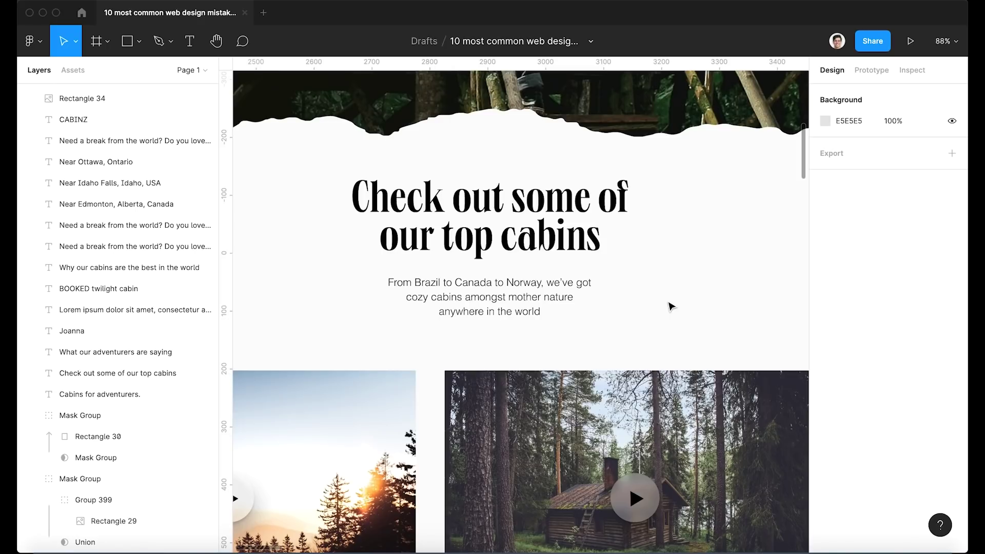
pyautogui.scroll(-3, 671, 307)
pyautogui.scroll(8, 641, 410)
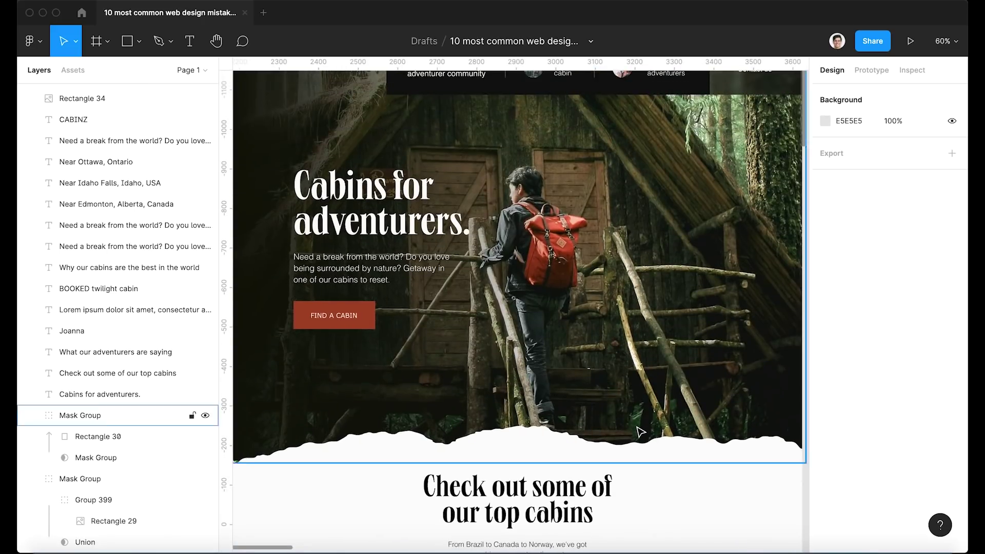
pyautogui.scroll(1, 641, 430)
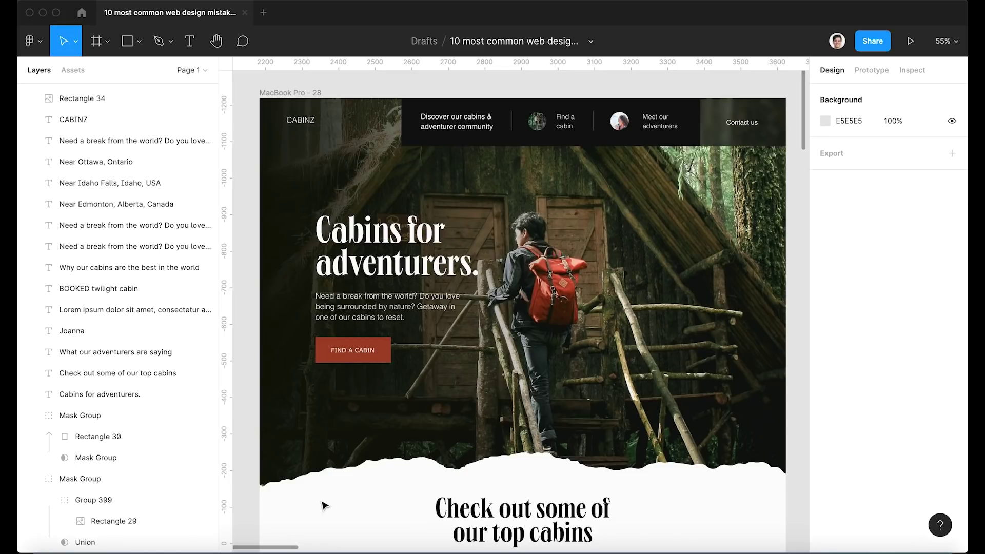
# Select hero photo Rectangle 29 inside the Mask Group and shift it right
pyautogui.click(145, 519)
pyautogui.hotkey('shift', '2')
pyautogui.moveTo(498, 323); pyautogui.dragTo(544, 324)
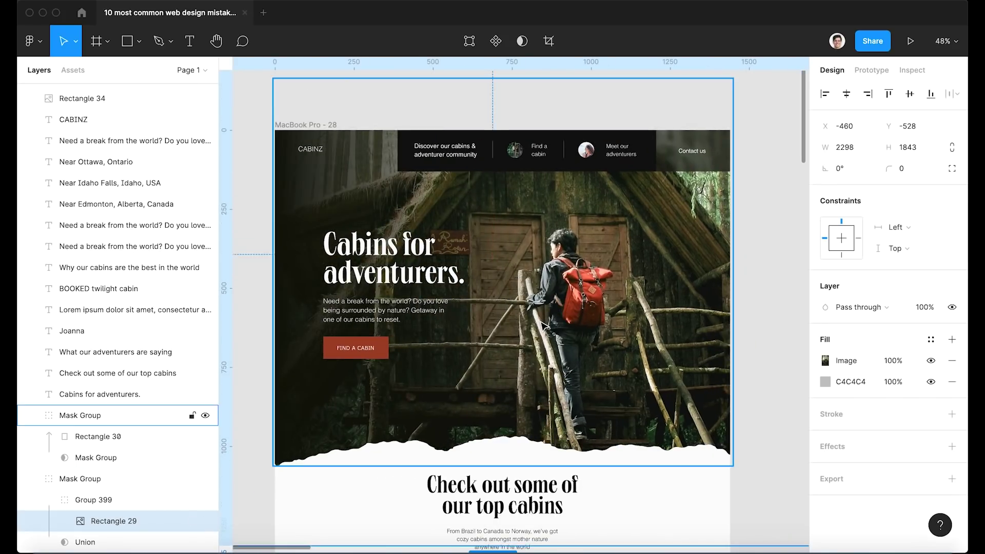
pyautogui.scroll(-3, 544, 324)
pyautogui.scroll(1, 544, 324)
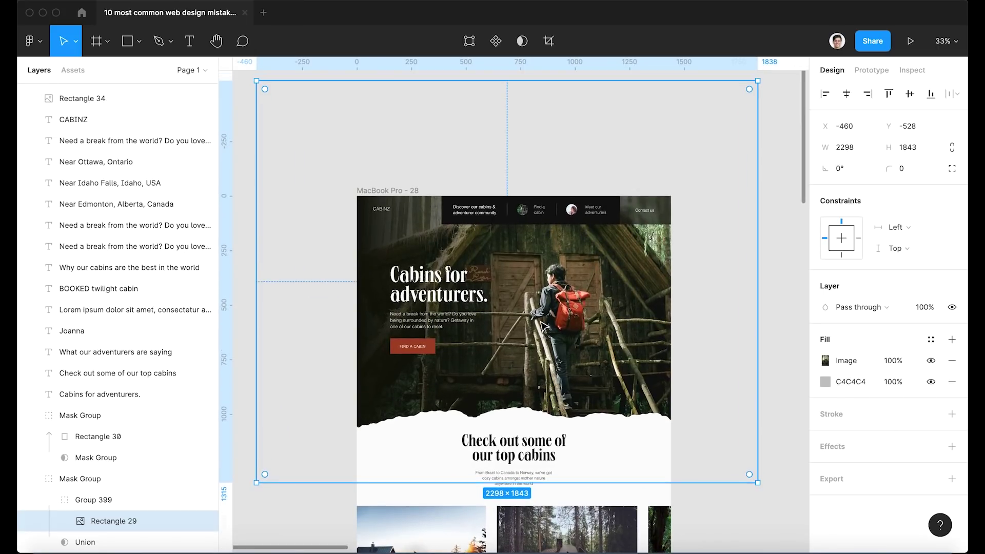
pyautogui.scroll(1, 544, 324)
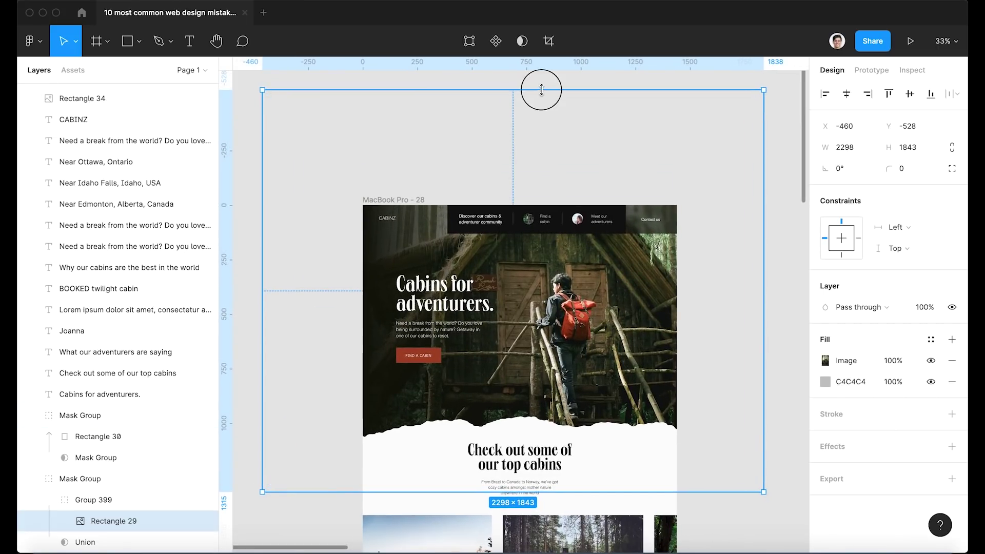
# Shrink the hero photo to 1726×1385 and reposition it within the mask
pyautogui.moveTo(541, 88); pyautogui.dragTo(542, 142)
pyautogui.scroll(3, 571, 353)
pyautogui.moveTo(542, 299); pyautogui.dragTo(563, 308)
pyautogui.press('Escape')
pyautogui.press('Escape')
pyautogui.hscroll(-1, 567, 308)
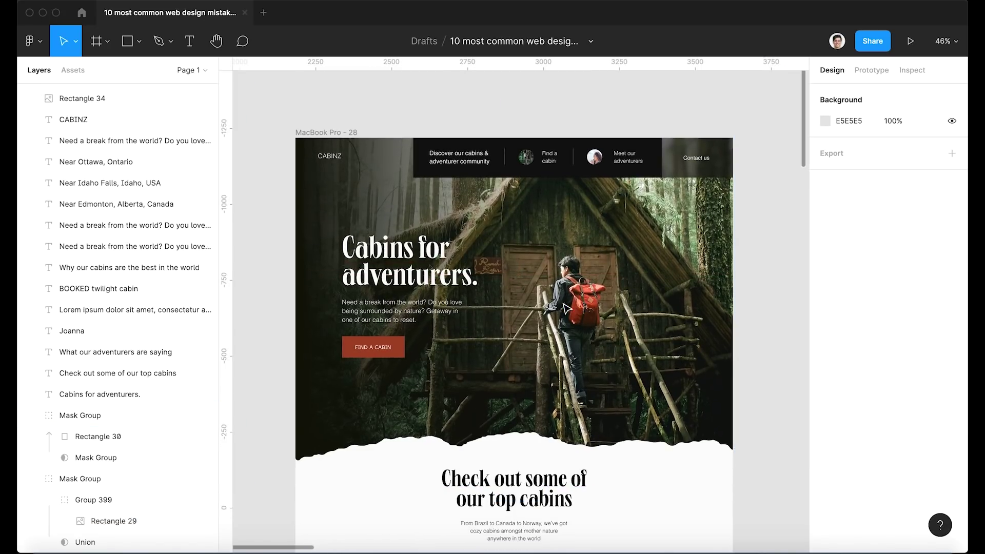
pyautogui.scroll(3, 567, 308)
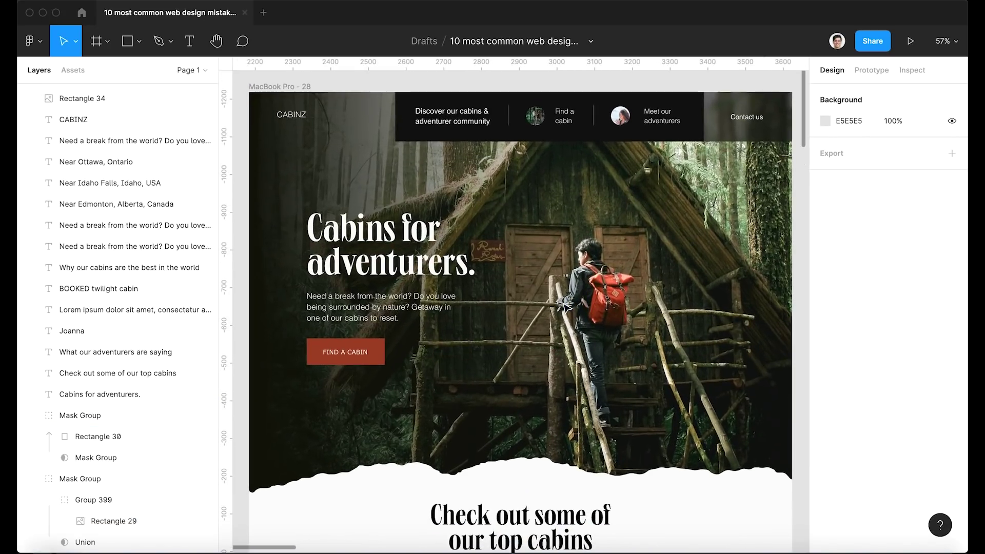
pyautogui.scroll(-5, 567, 306)
pyautogui.scroll(-15, 567, 308)
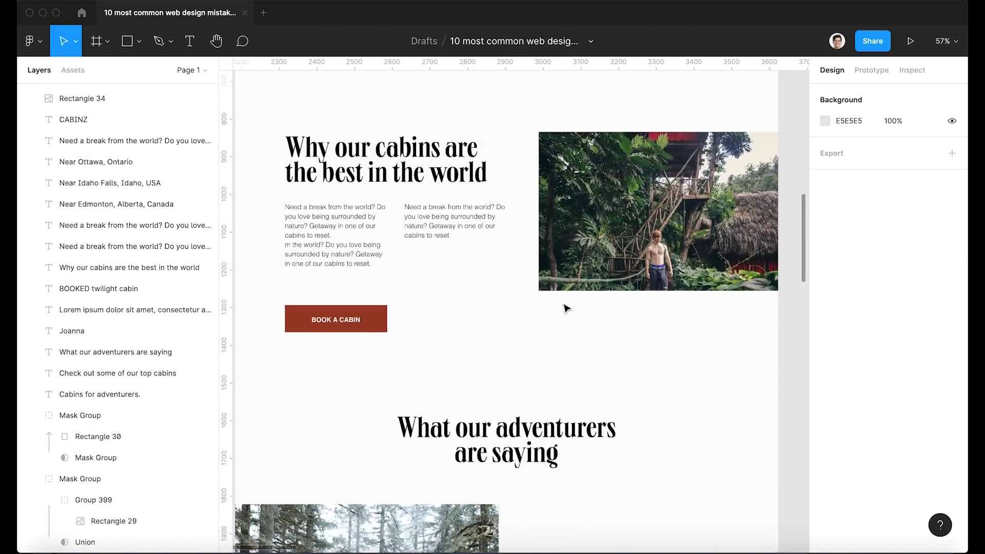
pyautogui.scroll(-5, 567, 308)
pyautogui.hscroll(-2, 567, 308)
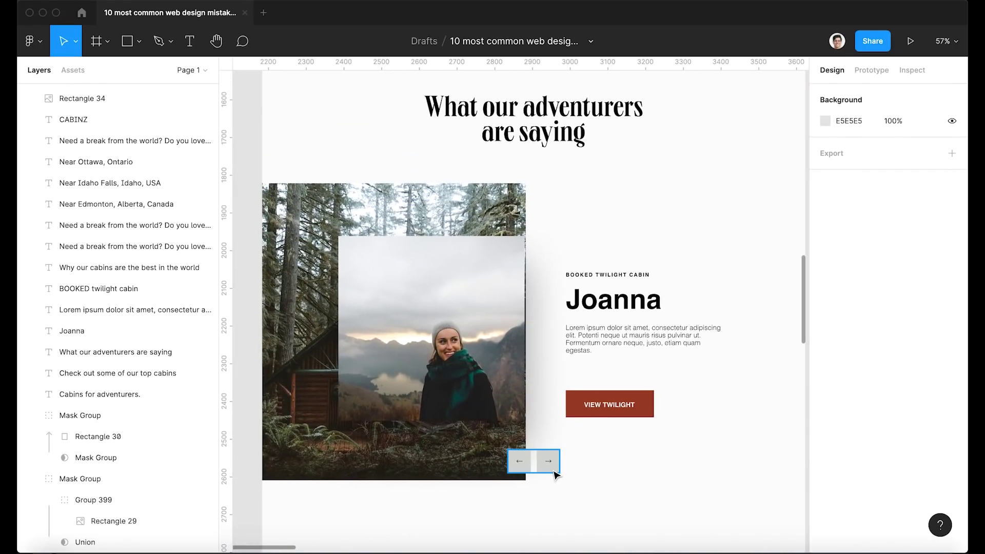
pyautogui.scroll(-6, 556, 475)
pyautogui.scroll(3, 556, 474)
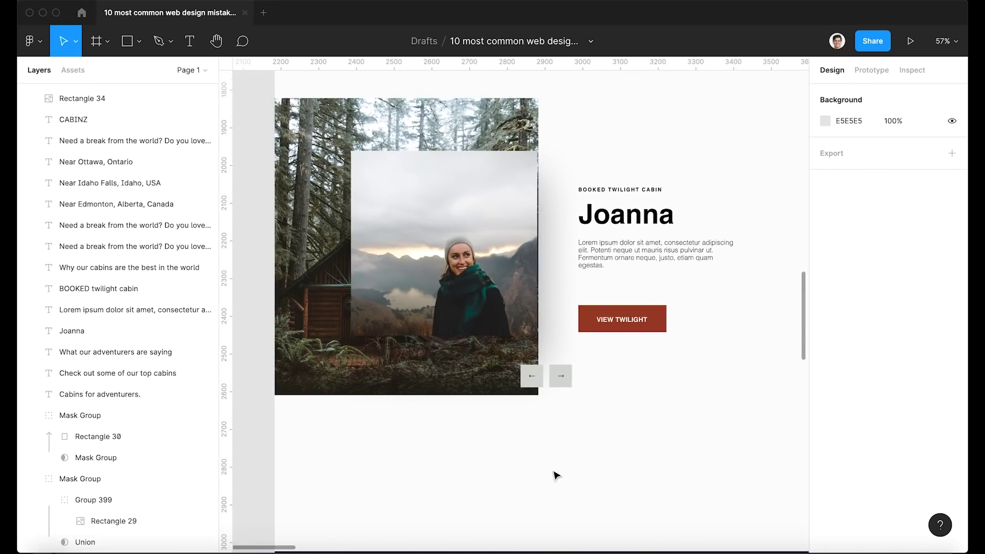
pyautogui.moveTo(453, 219); pyautogui.dragTo(517, 424)
pyautogui.click(646, 378)
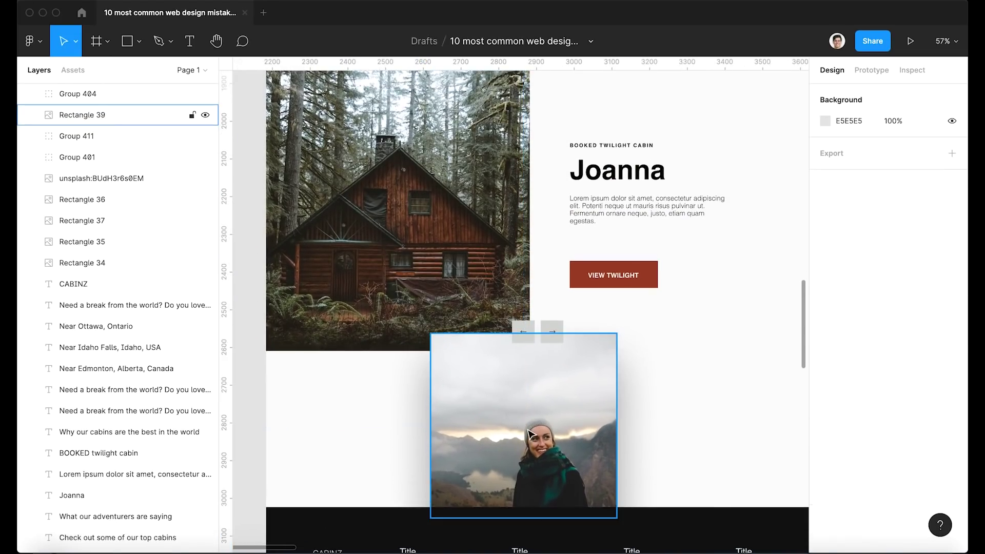
pyautogui.hotkey('ctrl', 'z')
pyautogui.scroll(1, 530, 435)
pyautogui.moveTo(451, 266); pyautogui.dragTo(495, 271)
pyautogui.click(620, 497)
pyautogui.hotkey('ctrl', 'z')
pyautogui.scroll(1, 620, 497)
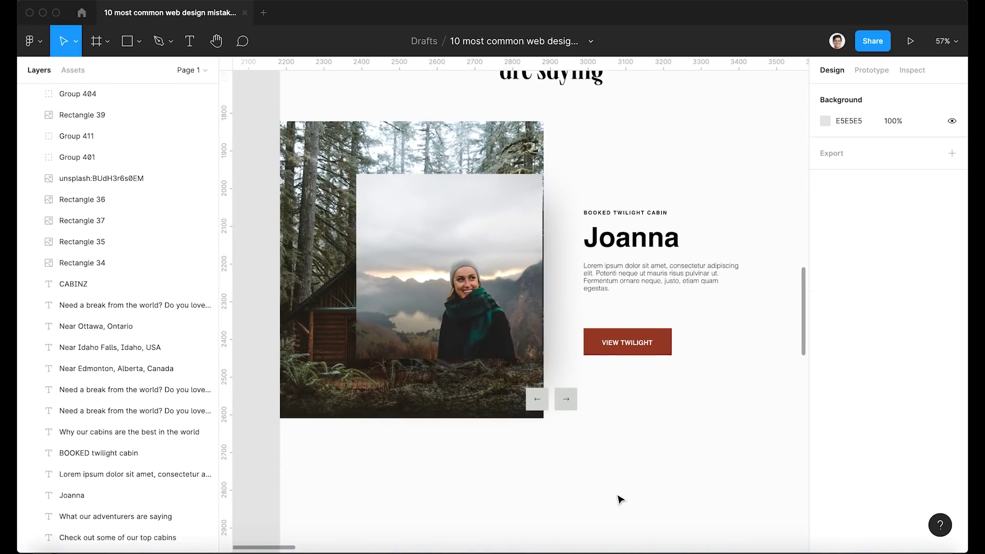
pyautogui.scroll(1, 620, 498)
pyautogui.hscroll(1, 620, 499)
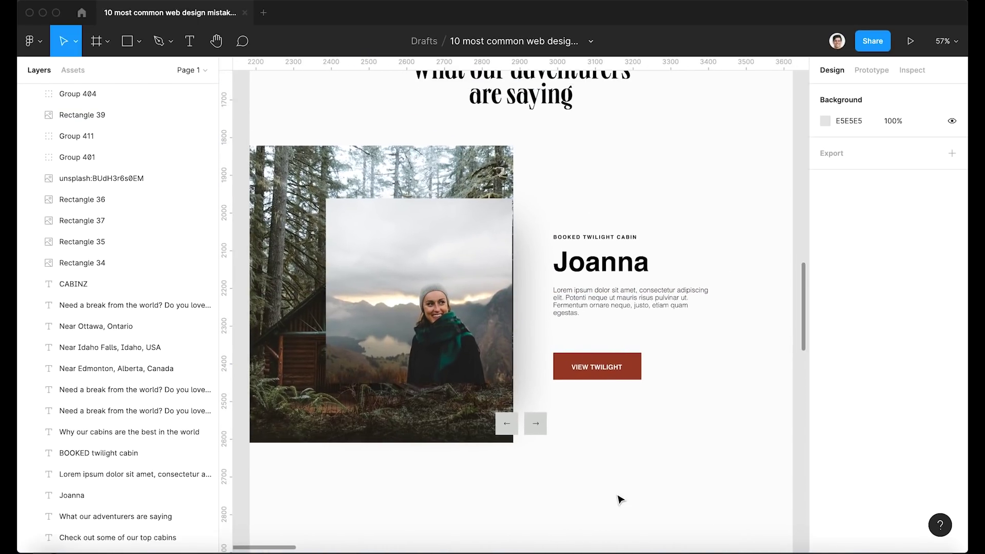
pyautogui.scroll(-2, 609, 496)
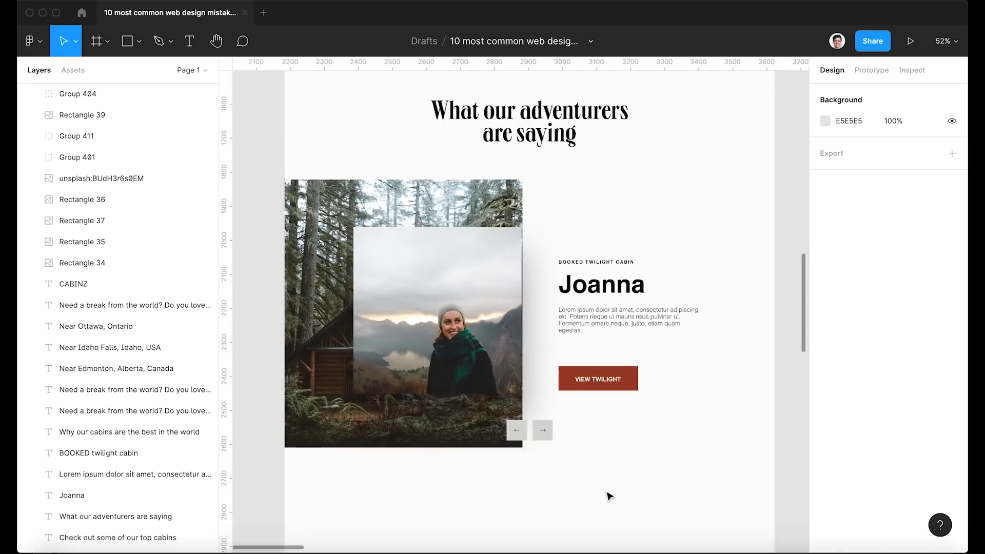
# Remove the cabin photo fill and narrow the E2E2E2 grey block to 463×788 behind the portrait
pyautogui.click(445, 441)
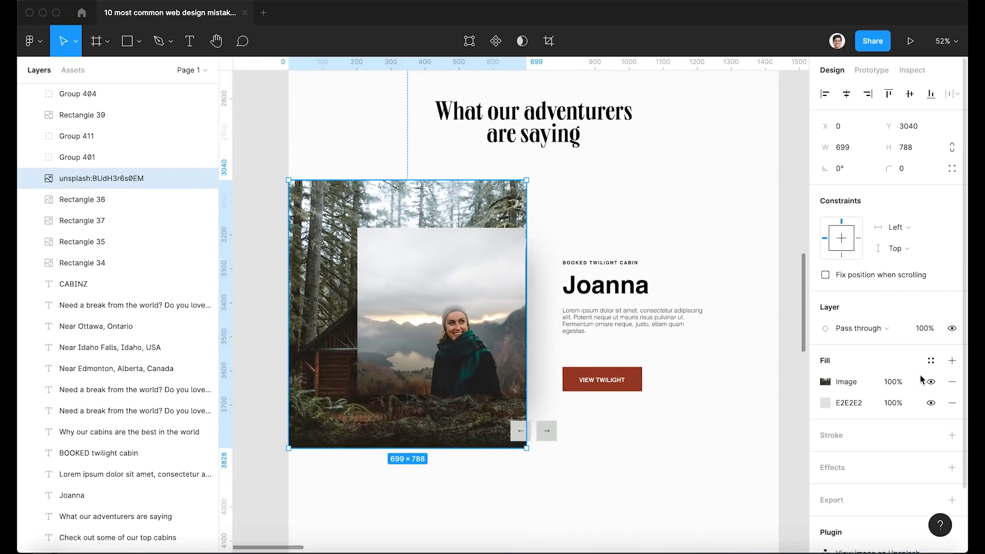
pyautogui.click(952, 382)
pyautogui.moveTo(526, 411); pyautogui.dragTo(447, 407)
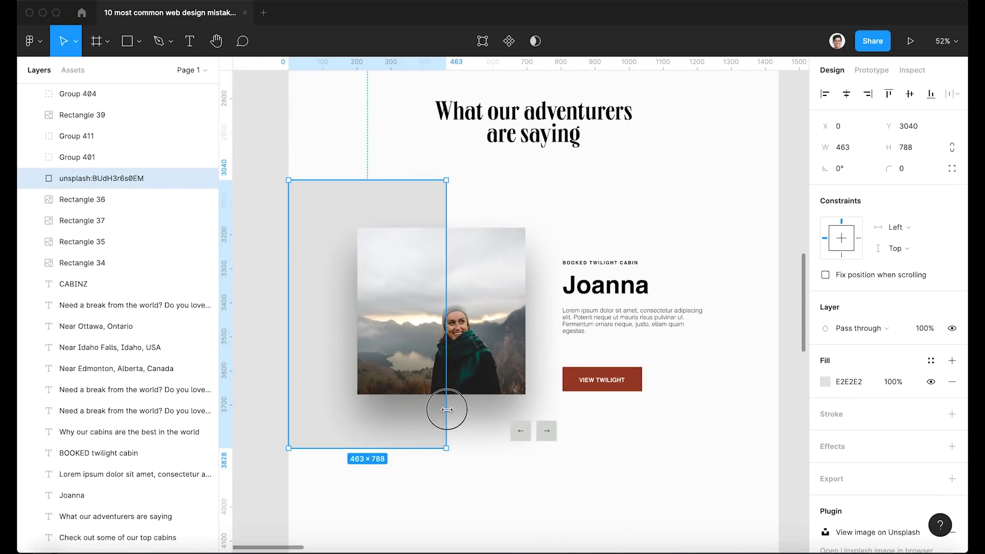
pyautogui.click(495, 501)
pyautogui.scroll(2, 494, 502)
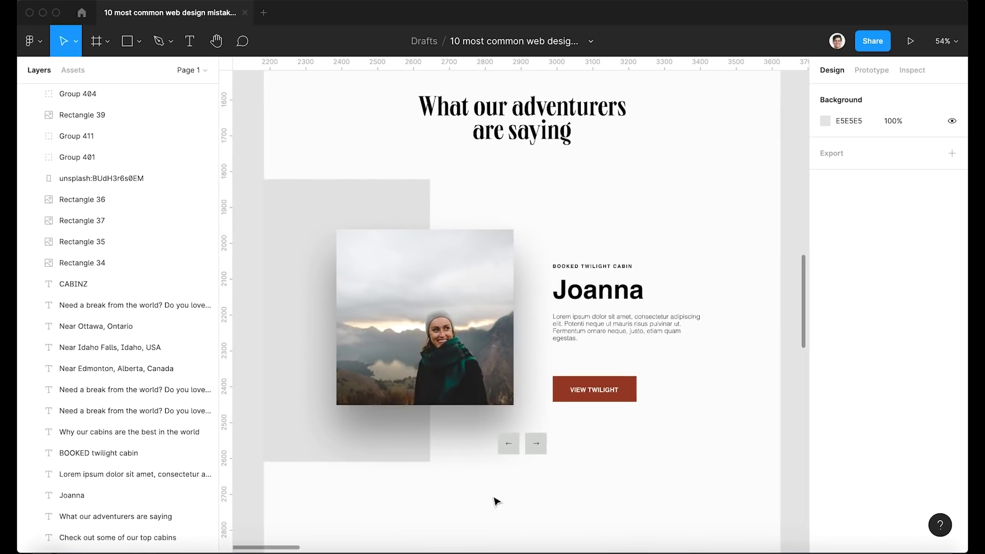